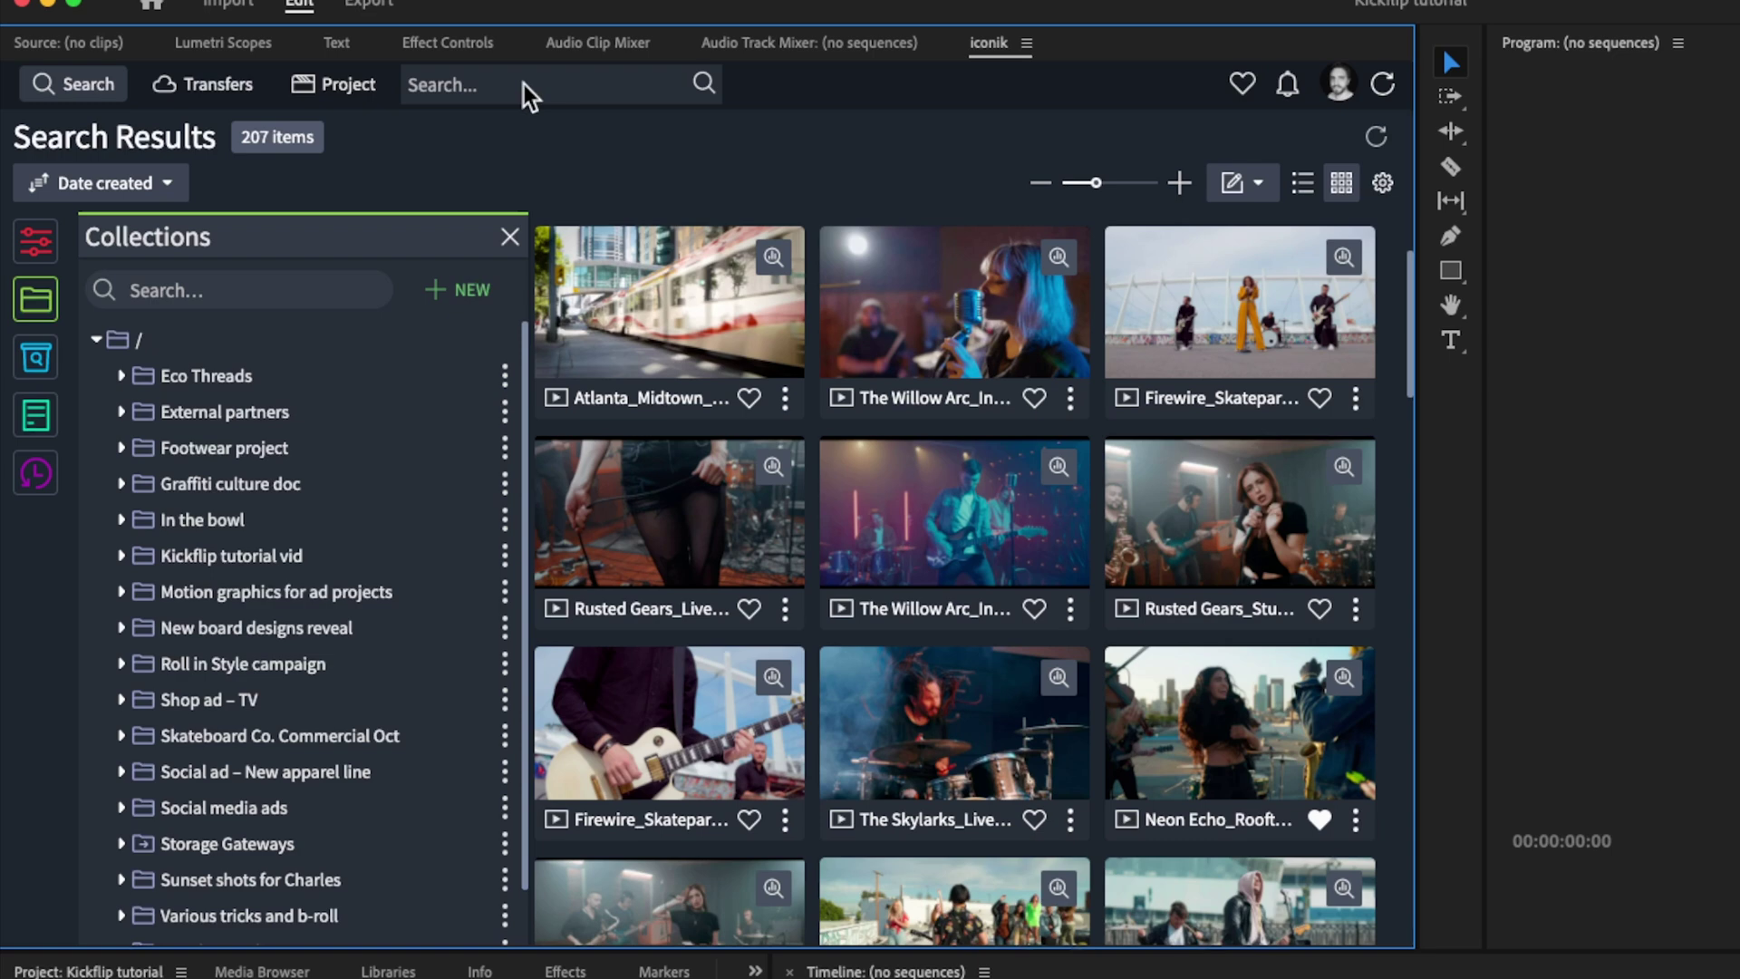
# - Search iconik for 'ad' and open the Skate Central ad V1_FOR APPROVAL.mp4 asset
pyautogui.click(524, 84)
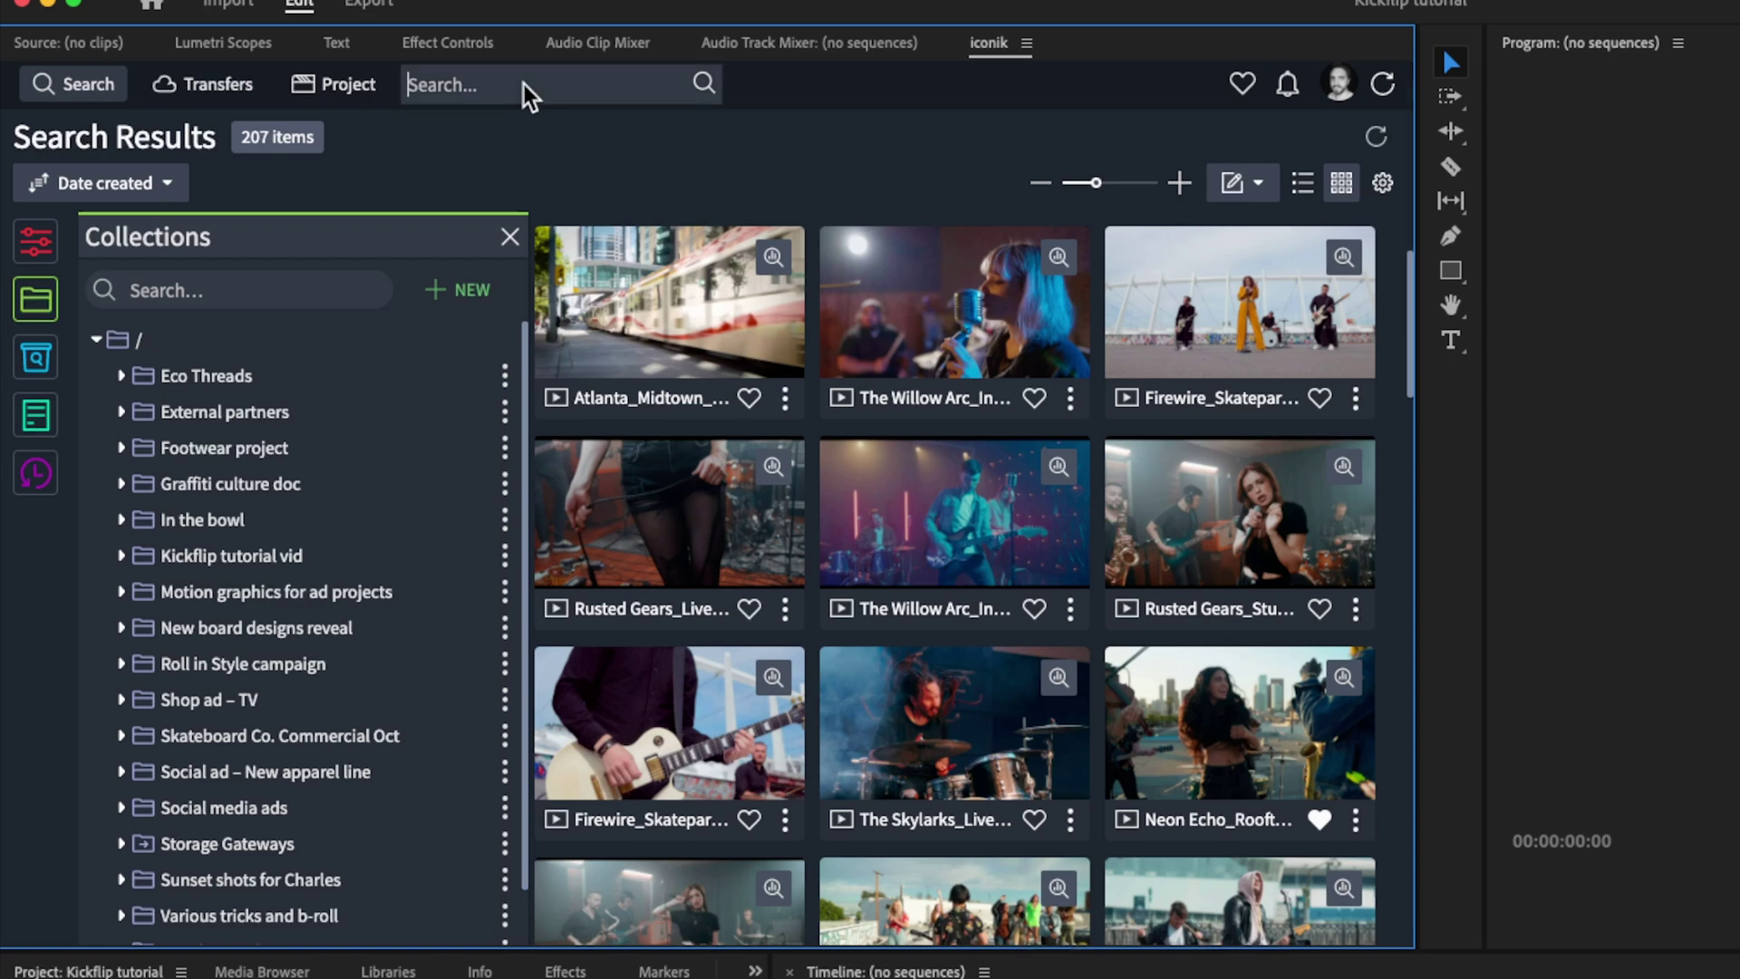
pyautogui.write('ad')
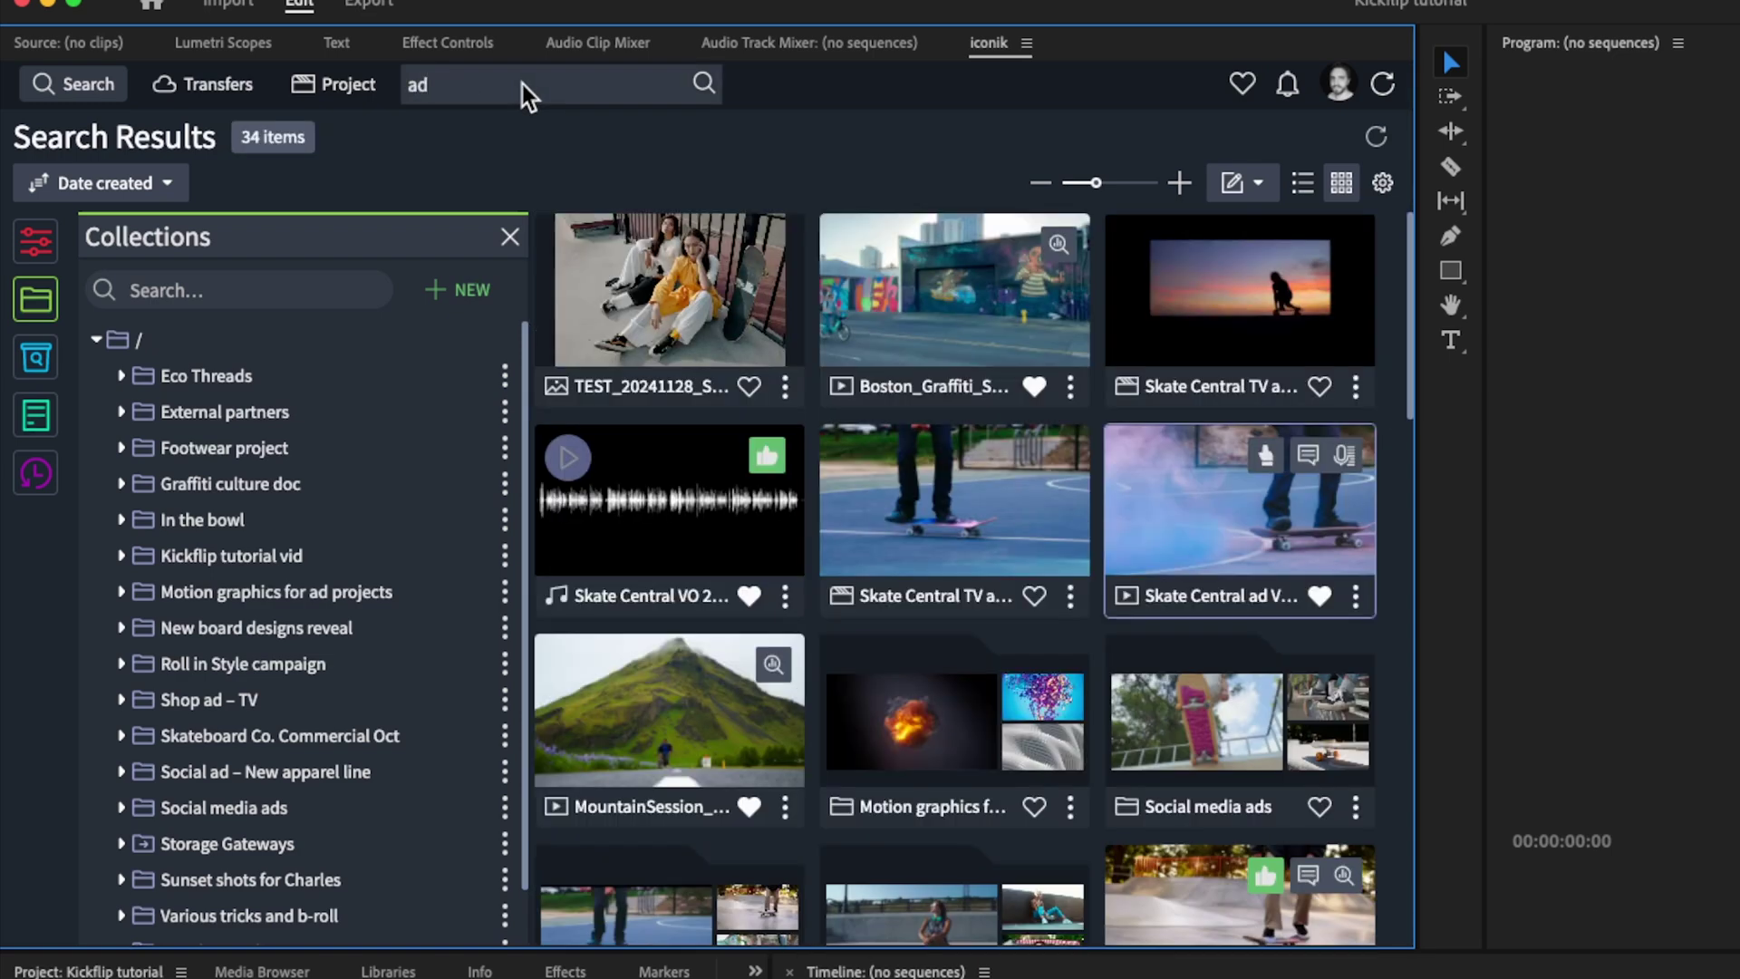
pyautogui.click(1256, 548)
# - Review the asset's metadata, files, transcription and comments, then close the side panels
pyautogui.click(27, 255)
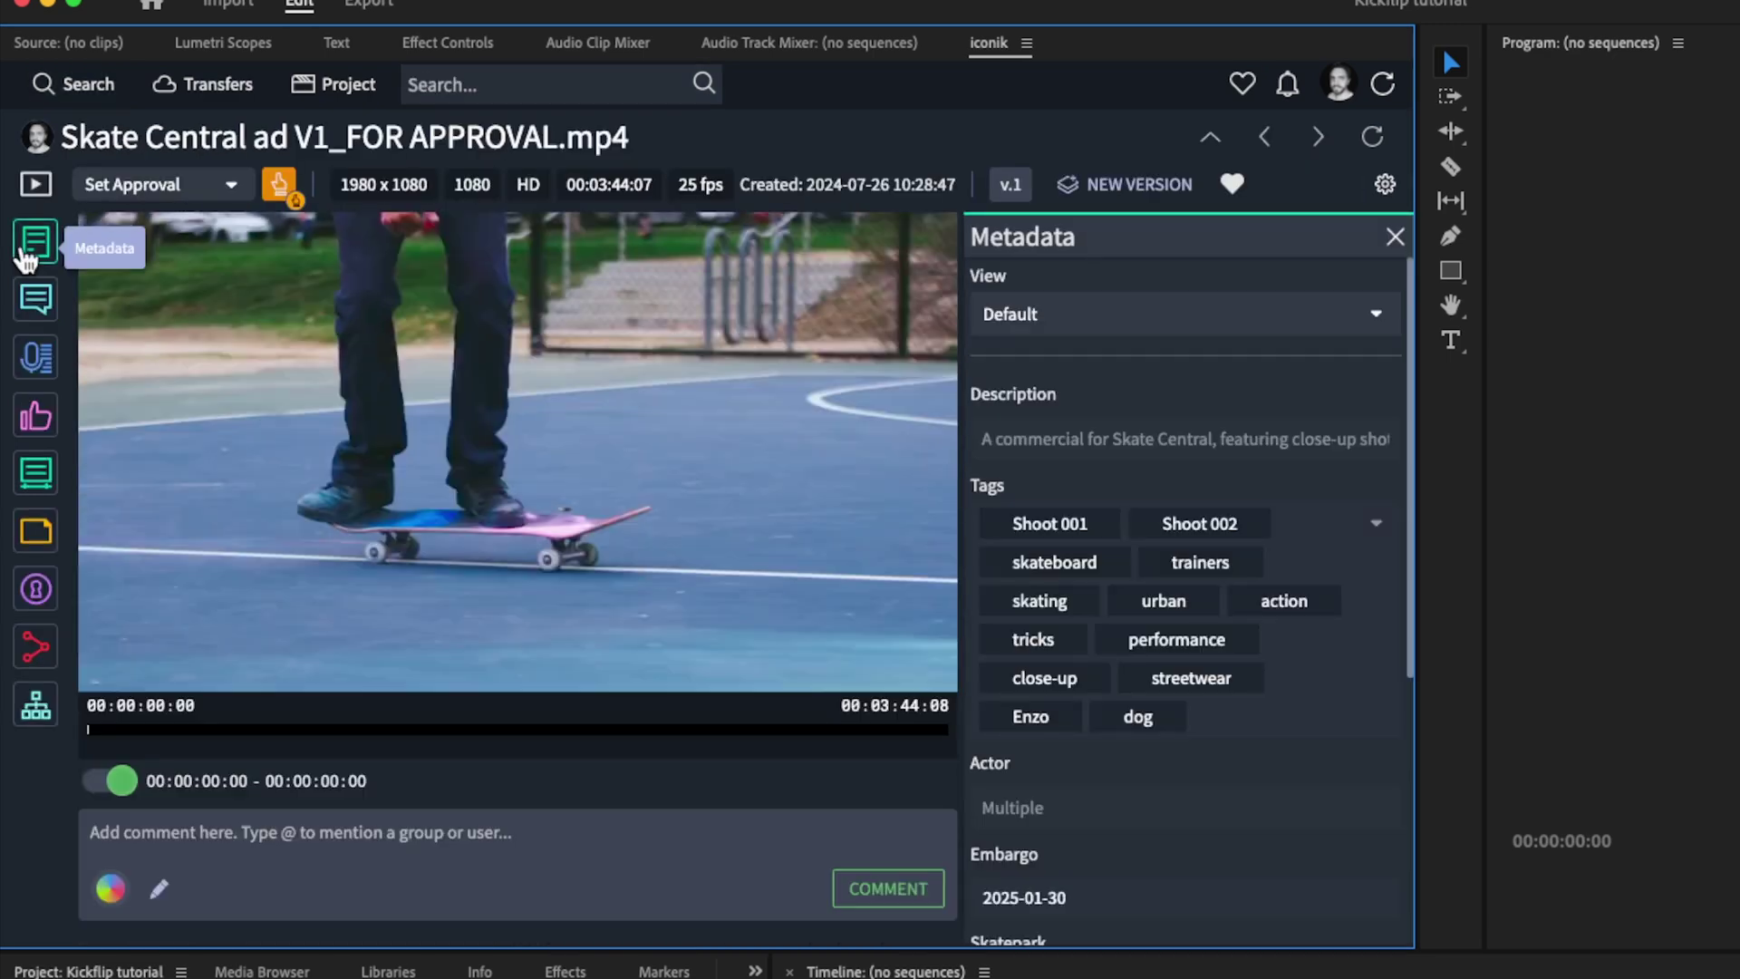
pyautogui.click(27, 254)
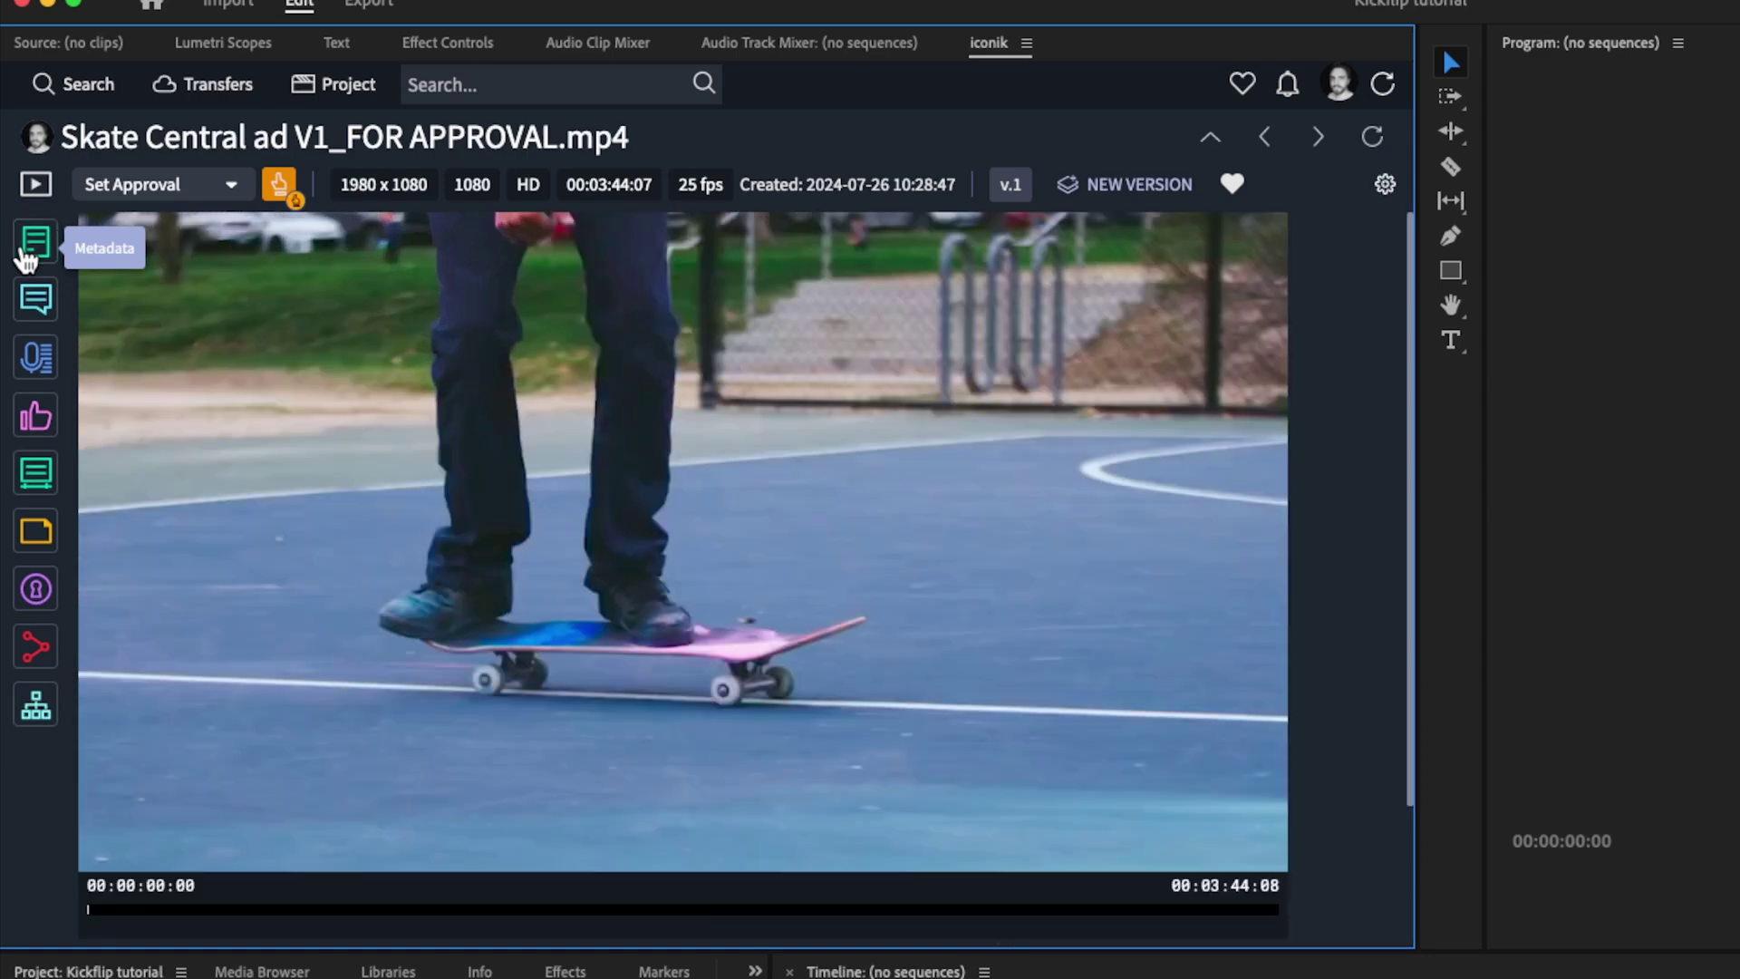
pyautogui.click(44, 535)
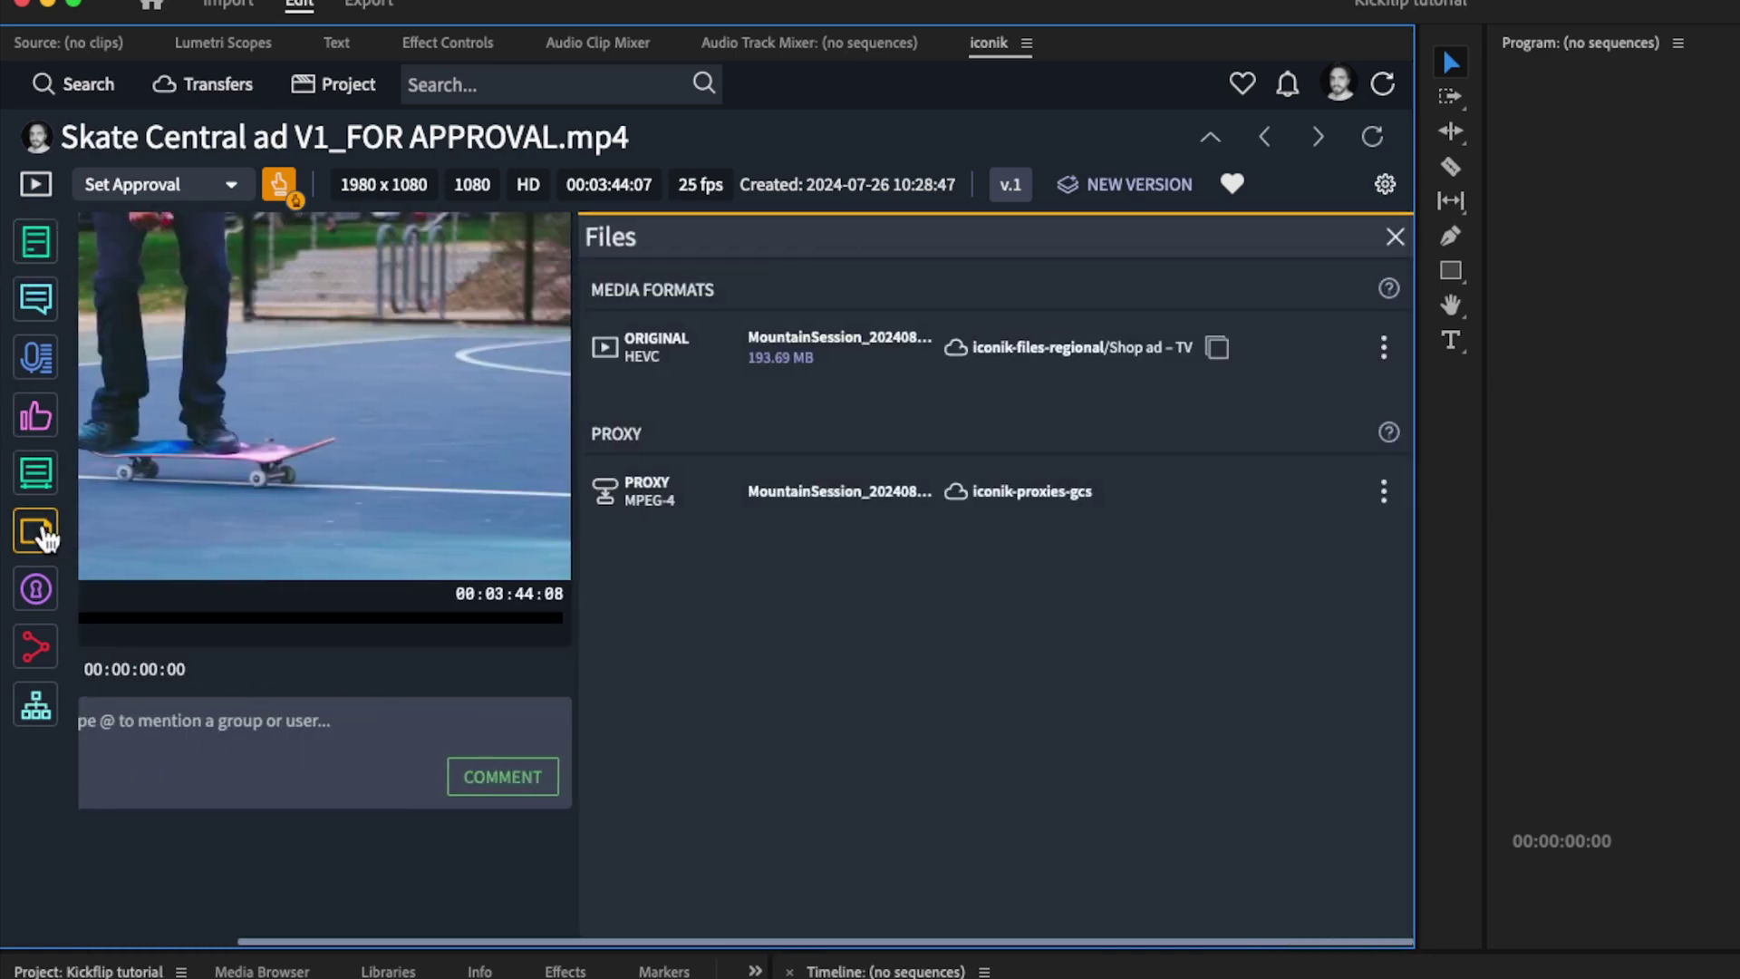
pyautogui.click(38, 360)
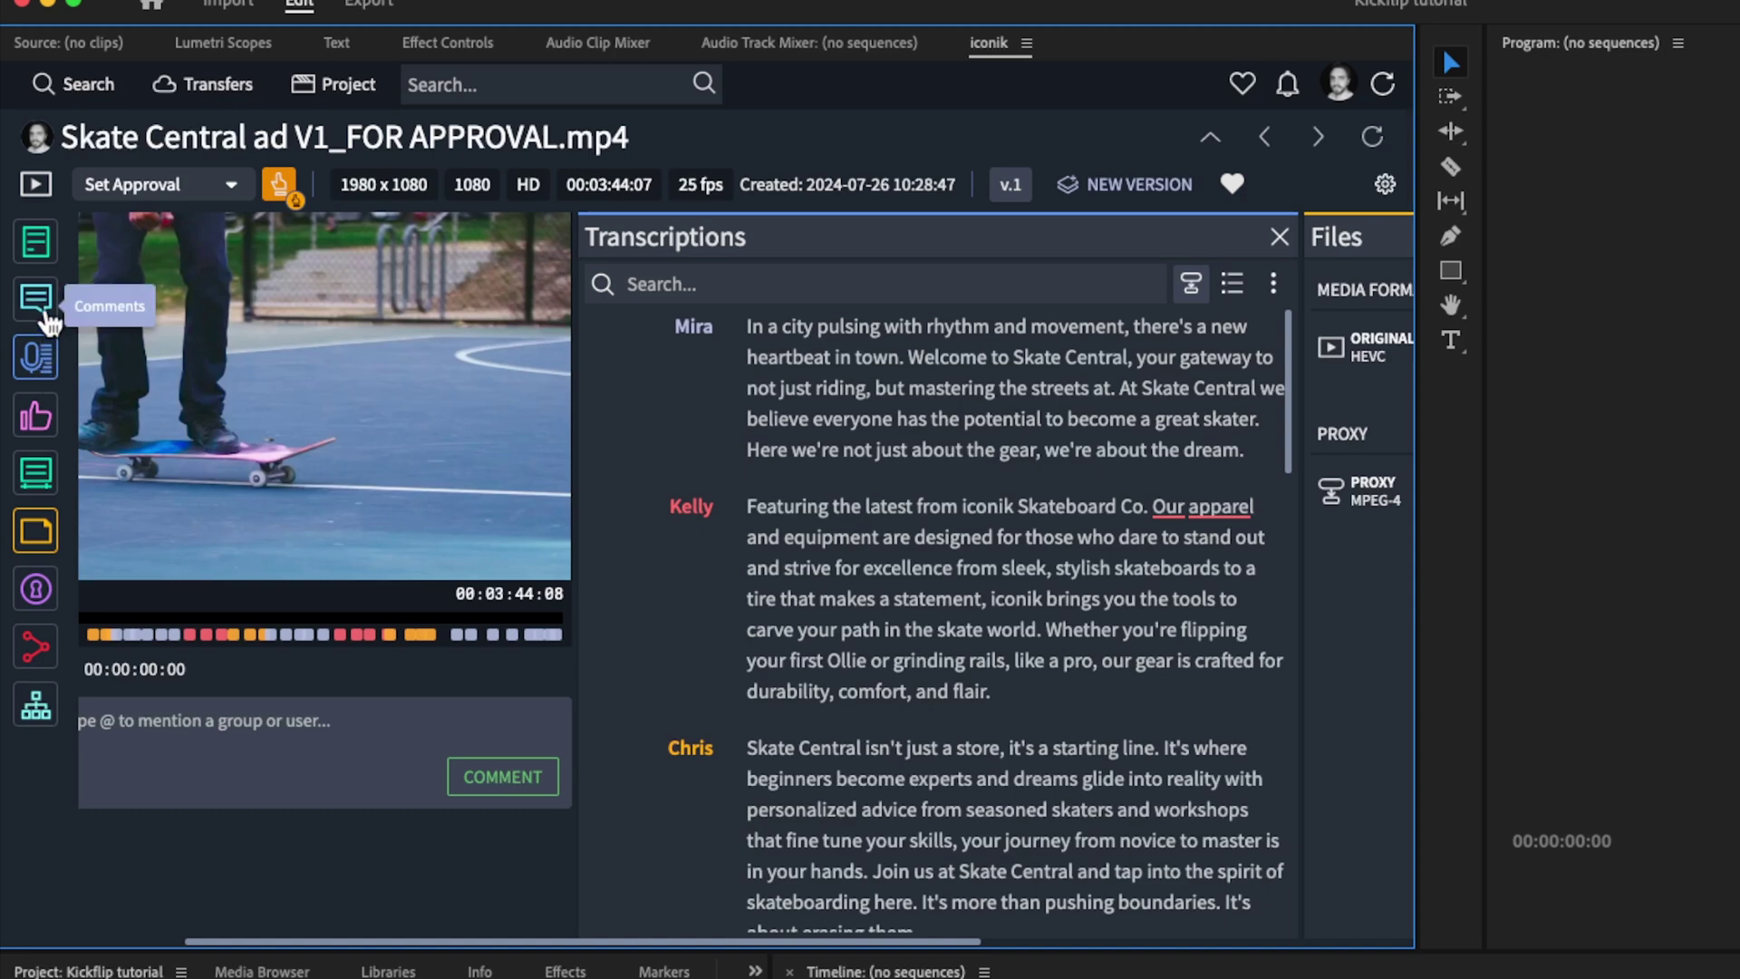
pyautogui.click(41, 303)
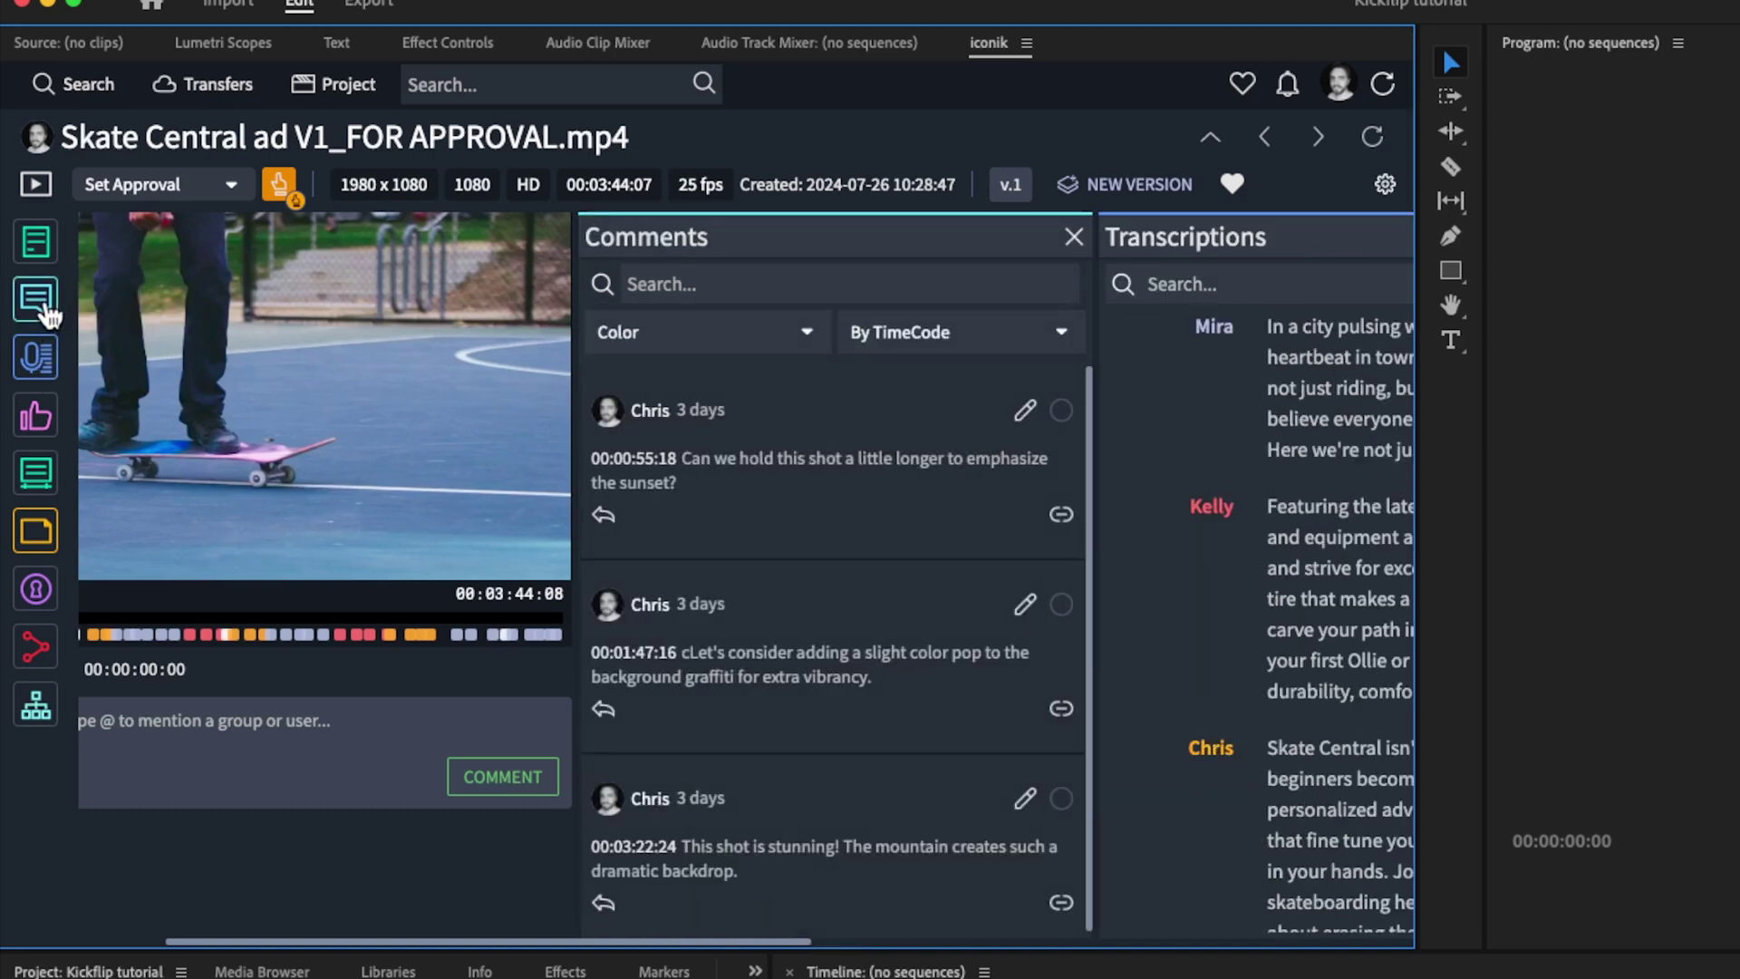
pyautogui.click(44, 308)
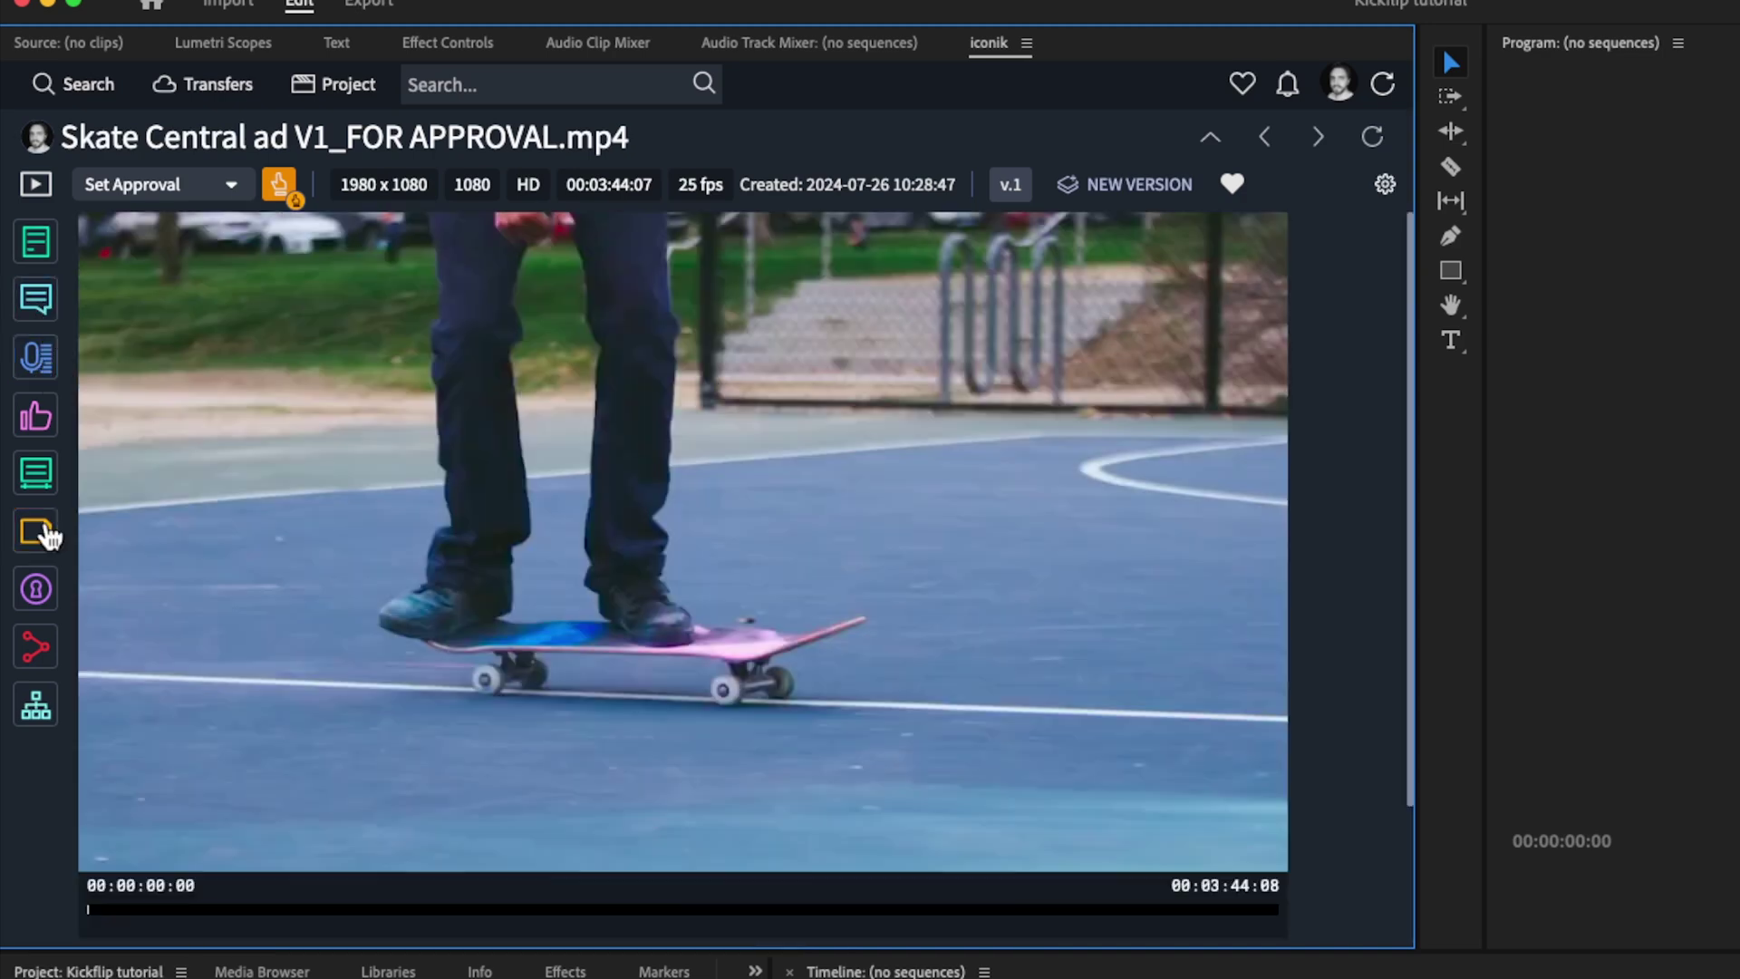
# - Play the Skate Central ad briefly, then pause it
pyautogui.click(686, 833)
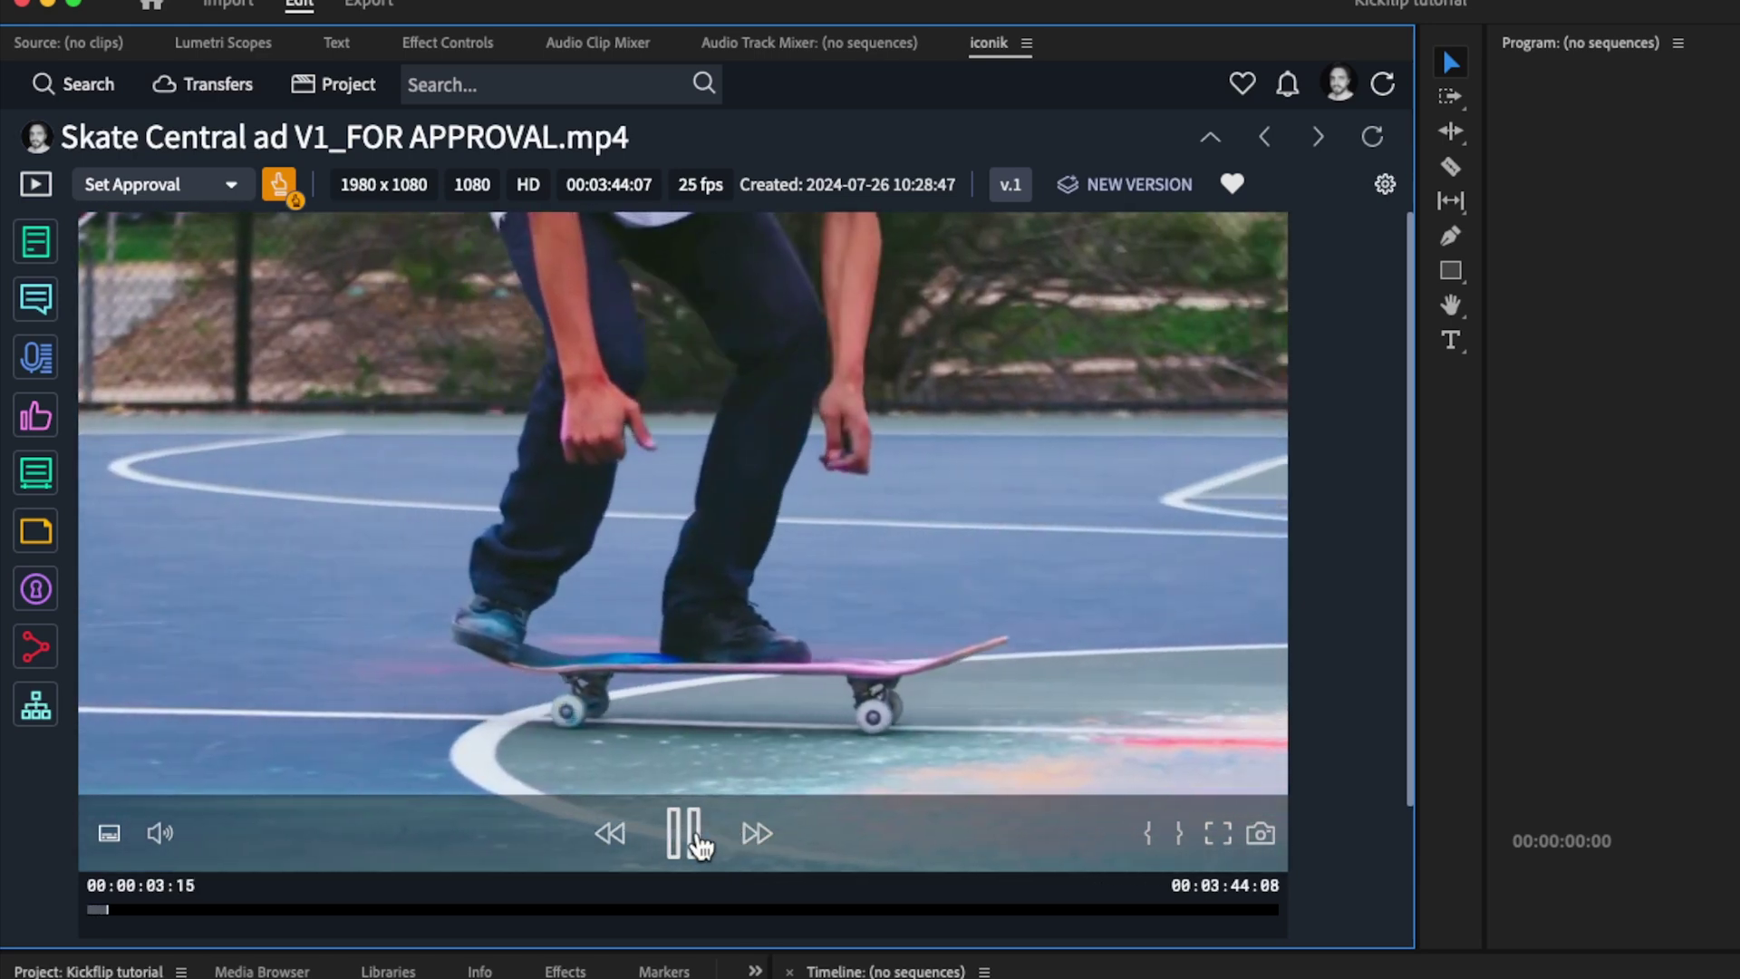
pyautogui.click(690, 843)
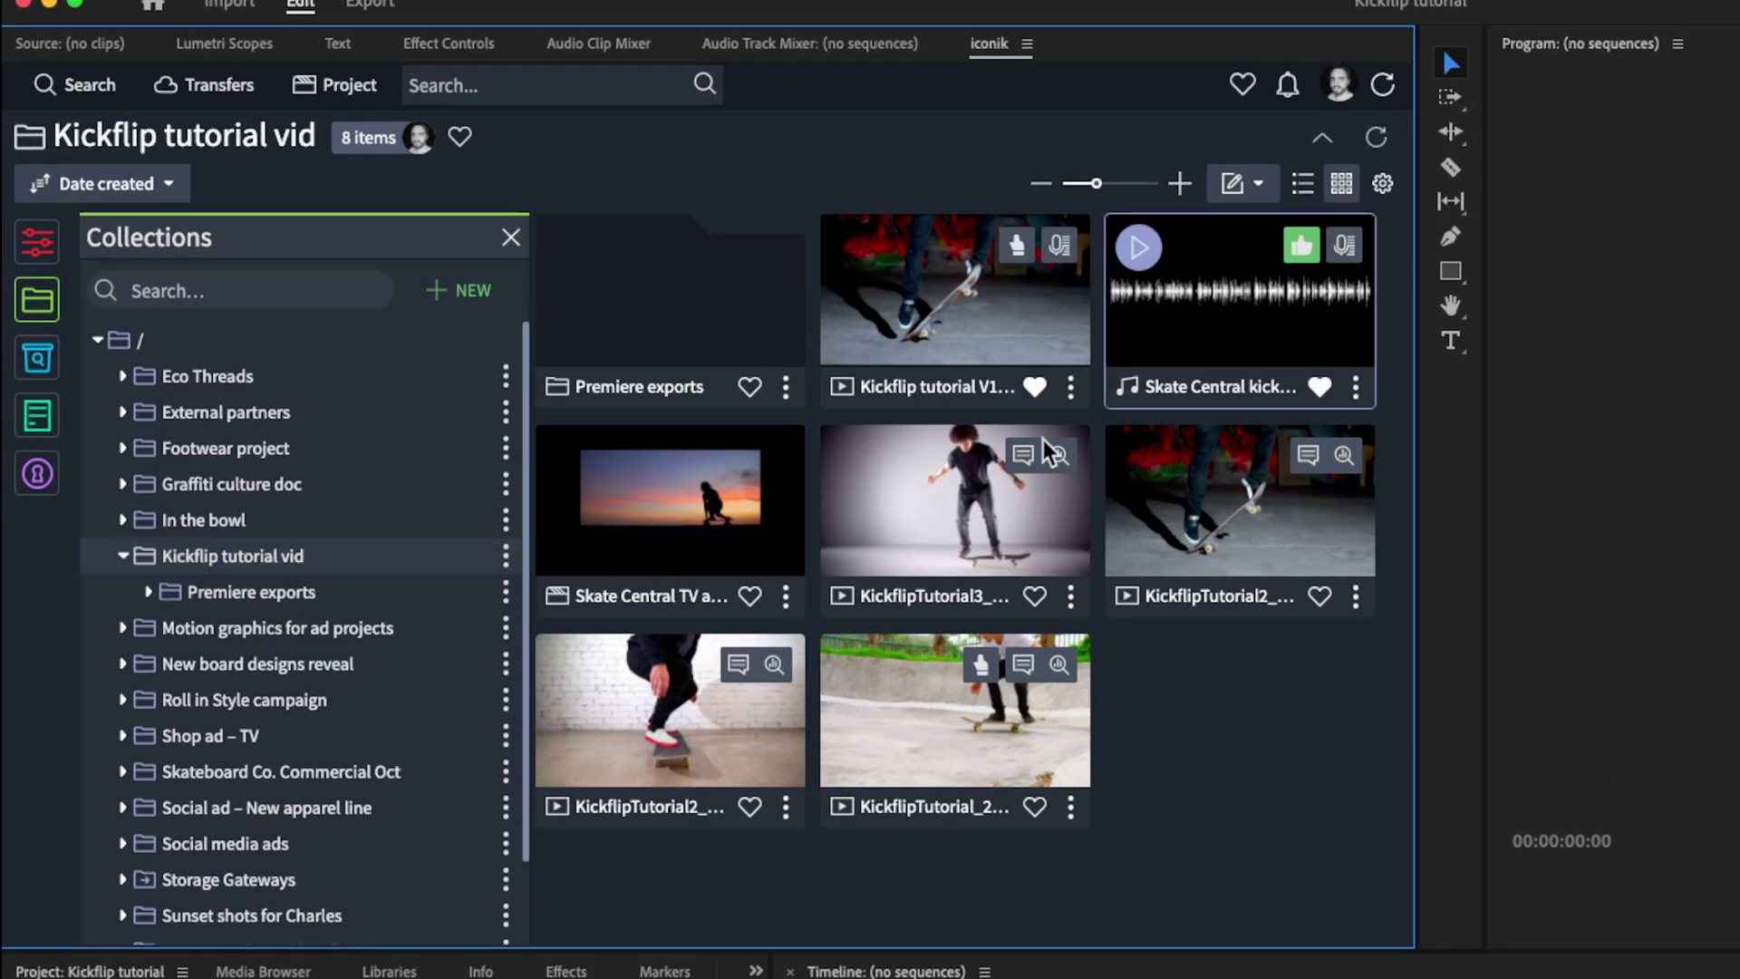
# - Select the five kickflip clips and open their proxies in Premiere
pyautogui.click(1157, 372)
pyautogui.keyDown('super'); pyautogui.click(1039, 542); pyautogui.keyUp('super')
pyautogui.keyDown('super'); pyautogui.click(1118, 565); pyautogui.keyUp('super')
pyautogui.keyDown('super'); pyautogui.click(879, 773); pyautogui.keyUp('super')
pyautogui.keyDown('super'); pyautogui.click(677, 758); pyautogui.keyUp('super')
pyautogui.rightClick(668, 751)
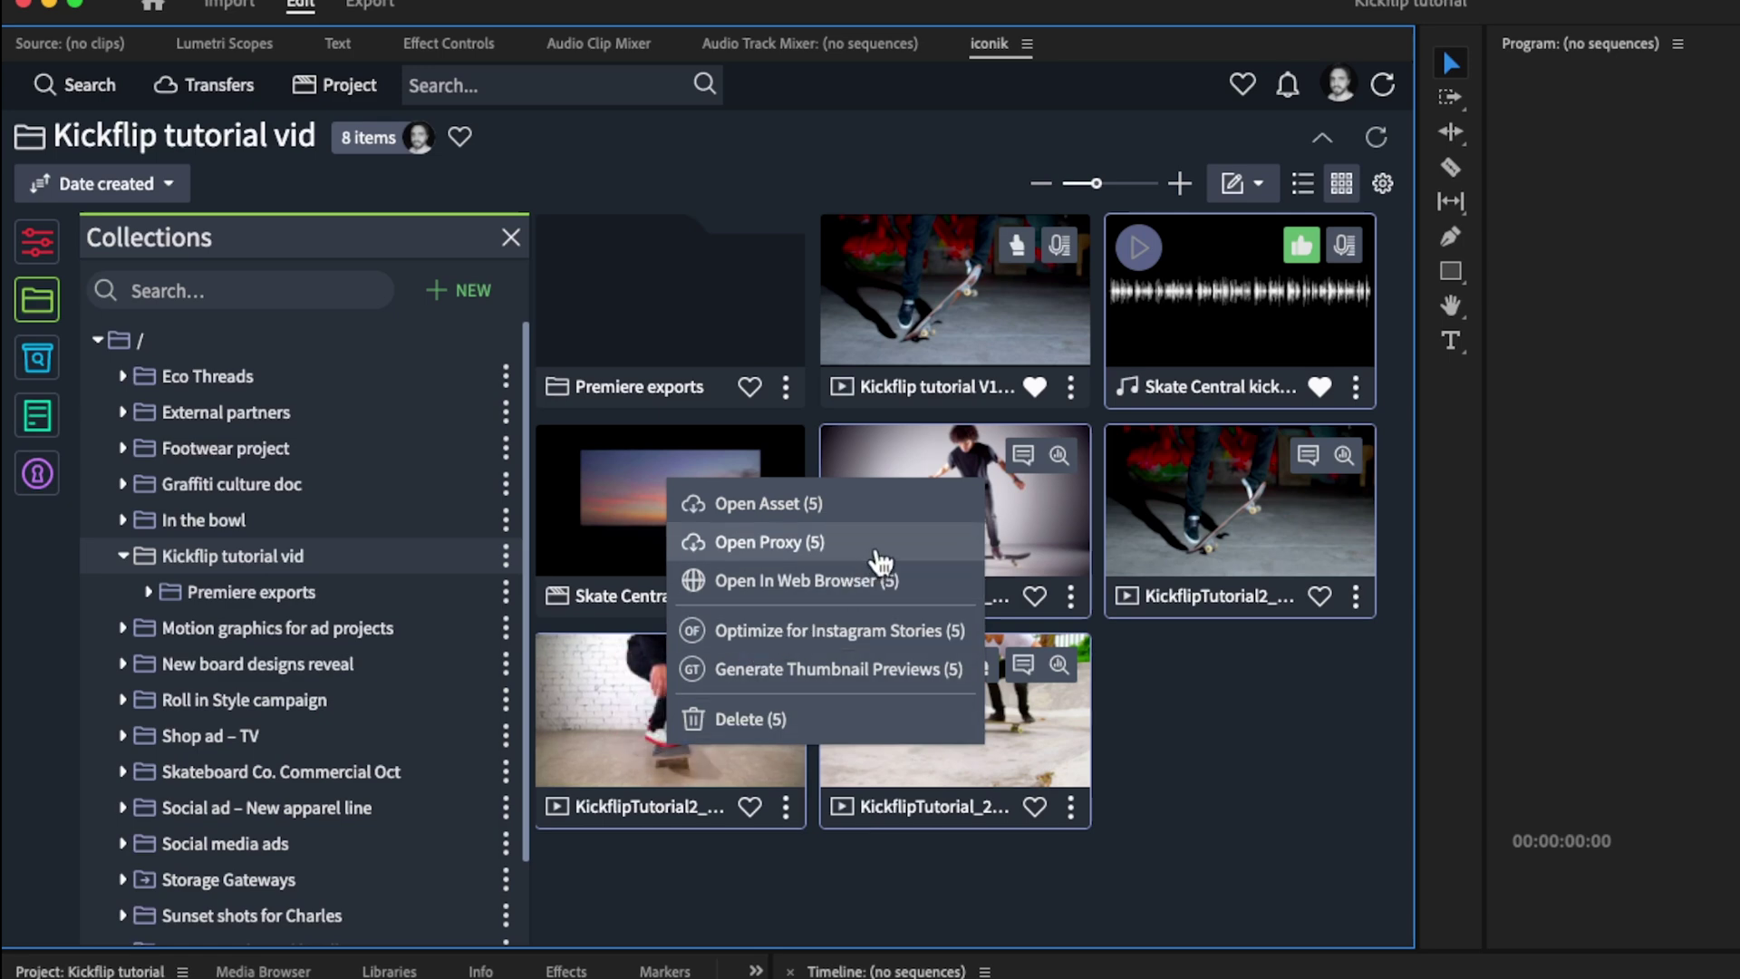
pyautogui.click(877, 542)
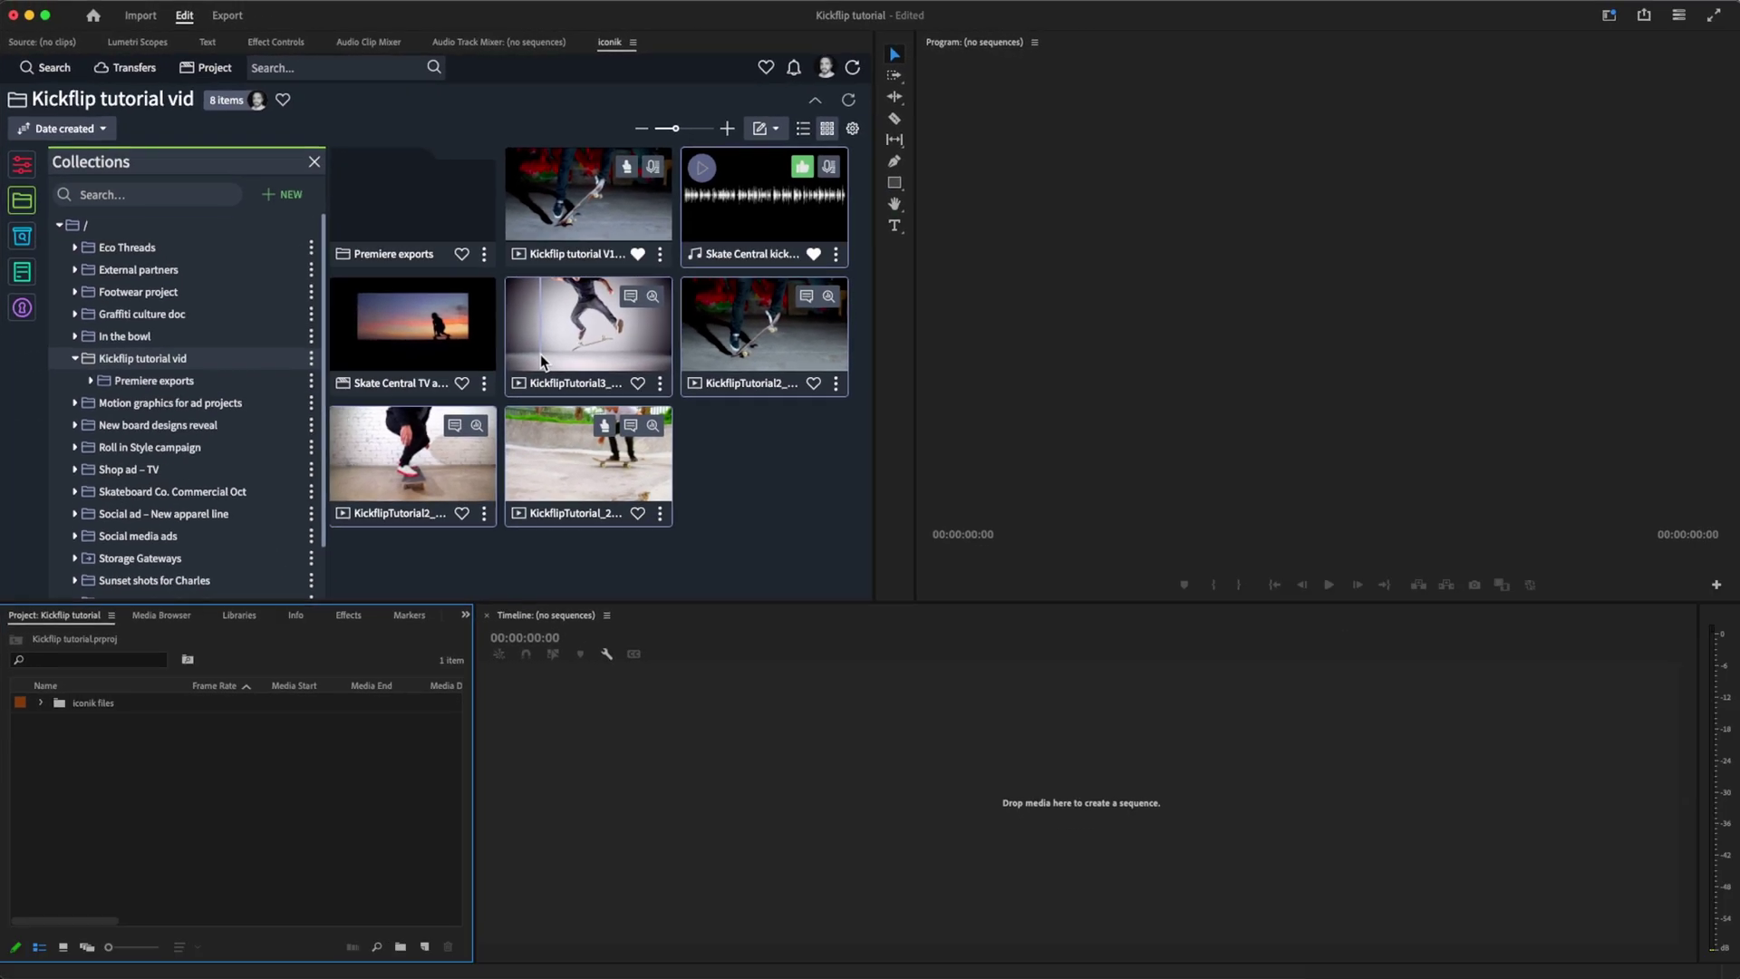
# - Build a new sequence from the iconik files clips and name it 'Kickflip tutorial'
pyautogui.click(41, 703)
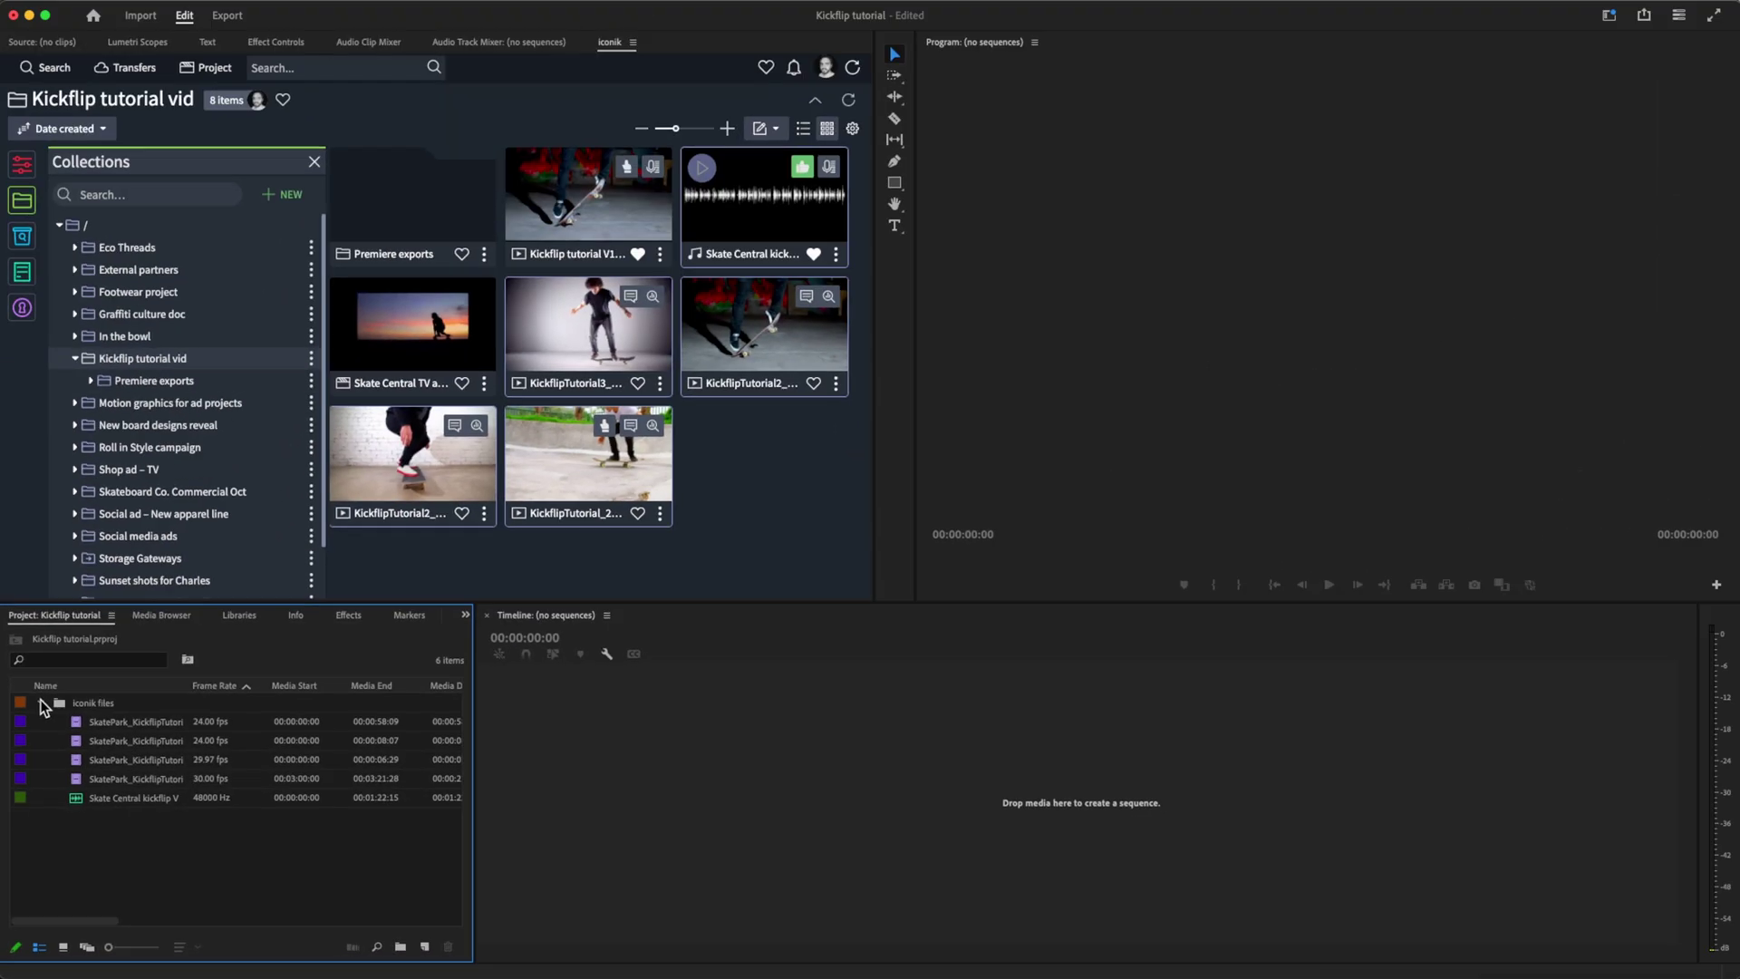
pyautogui.moveTo(121, 796); pyautogui.dragTo(666, 766)
pyautogui.click(136, 722)
pyautogui.write('Kickflip tutorial')
pyautogui.press('Return')
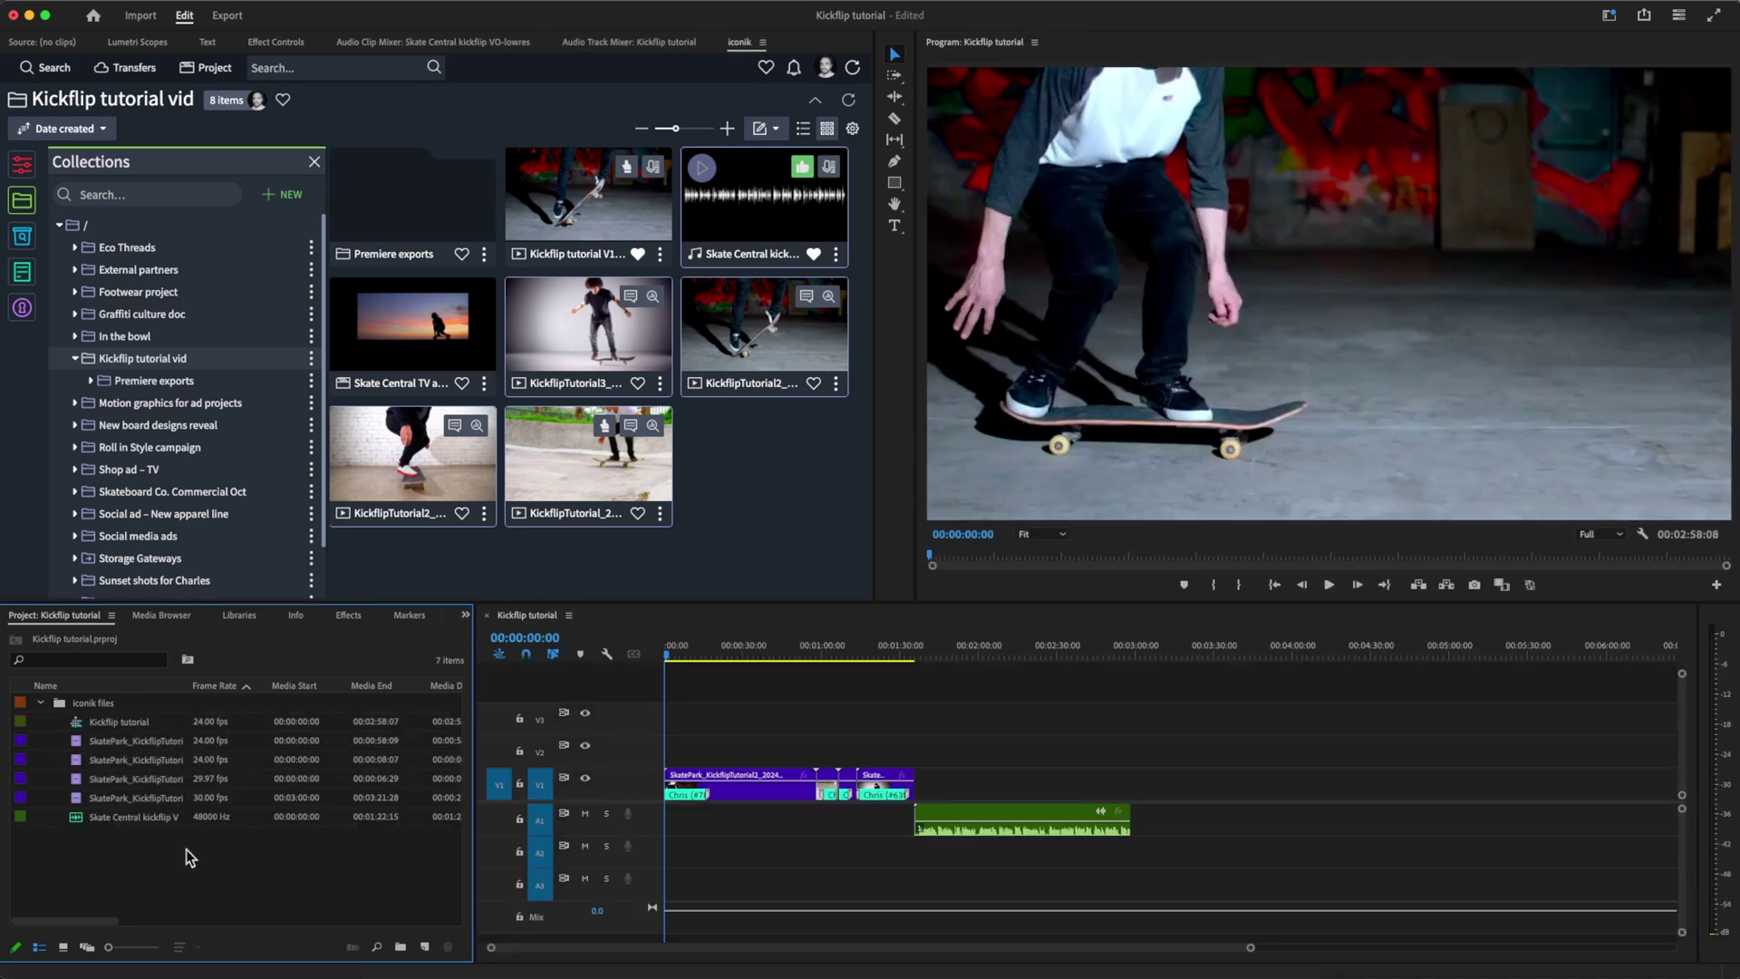
# - Move the audio clip to start at 00:00 in the sequence
pyautogui.moveTo(1250, 947); pyautogui.dragTo(956, 948)
pyautogui.moveTo(1281, 822); pyautogui.dragTo(739, 822)
pyautogui.moveTo(956, 947); pyautogui.dragTo(818, 947)
# - Cut the clip at 00:00:16:01, delete the unwanted part, and trim the next clip's start
pyautogui.click(35, 621)
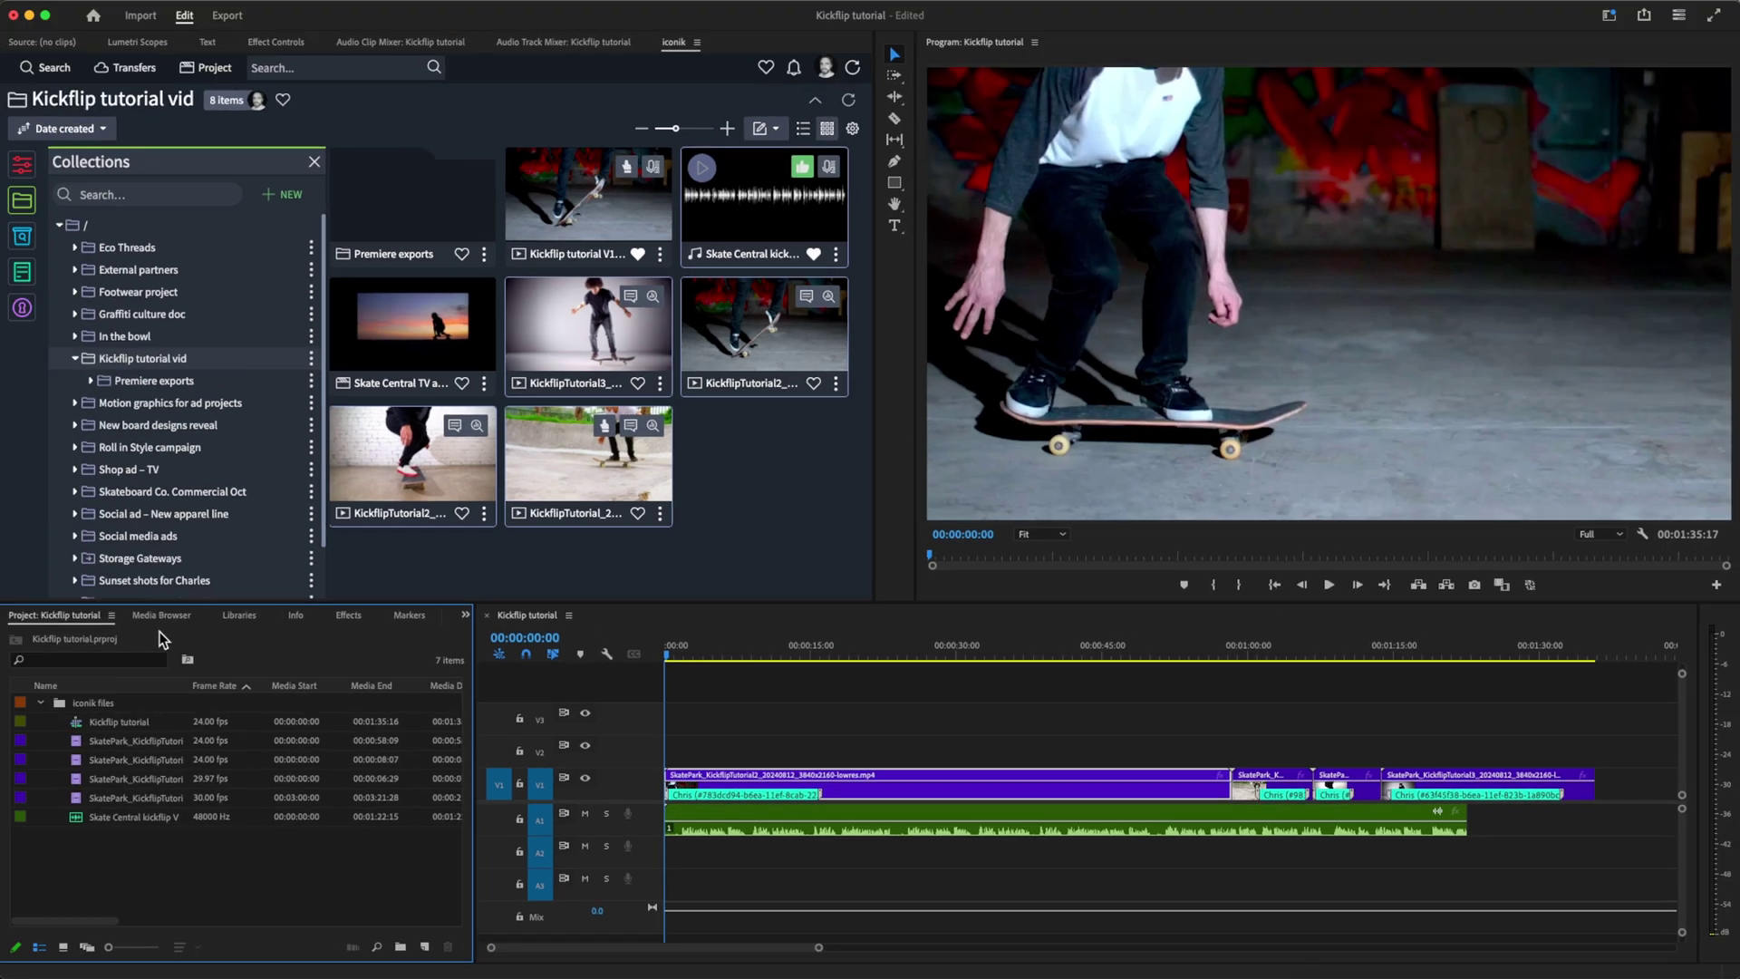
pyautogui.click(820, 646)
pyautogui.press('super+k')
pyautogui.click(933, 791)
pyautogui.press('Delete')
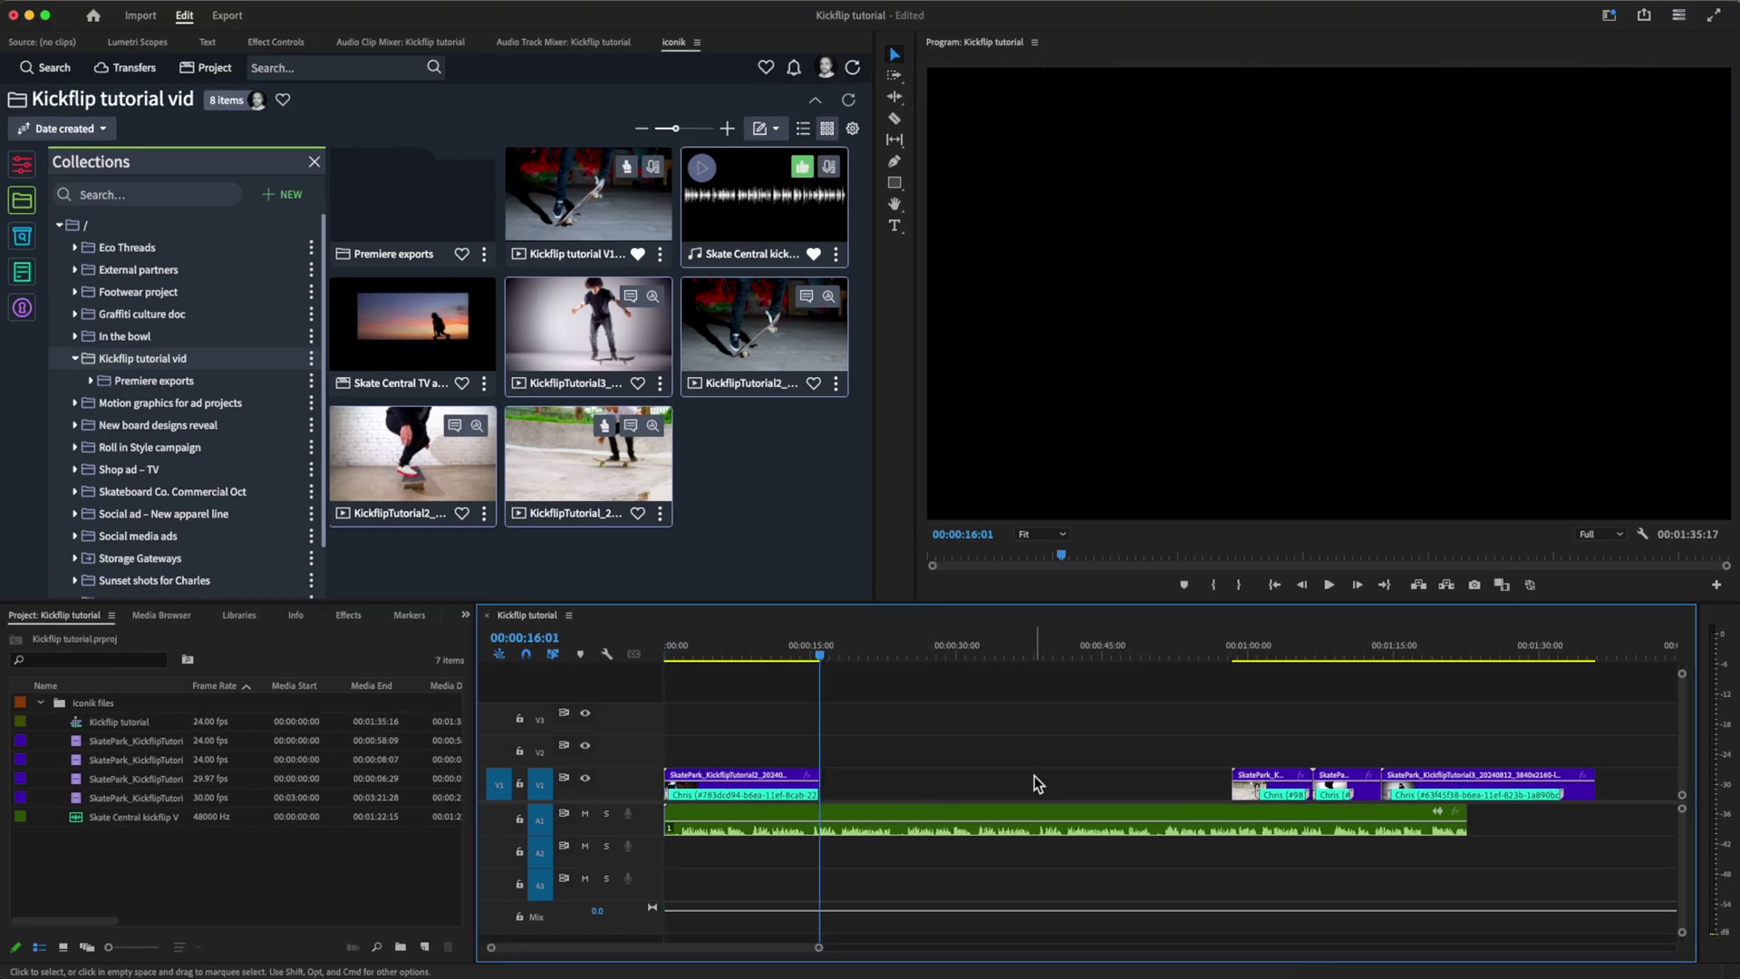
pyautogui.click(1255, 667)
pyautogui.moveTo(1235, 781); pyautogui.dragTo(1258, 781)
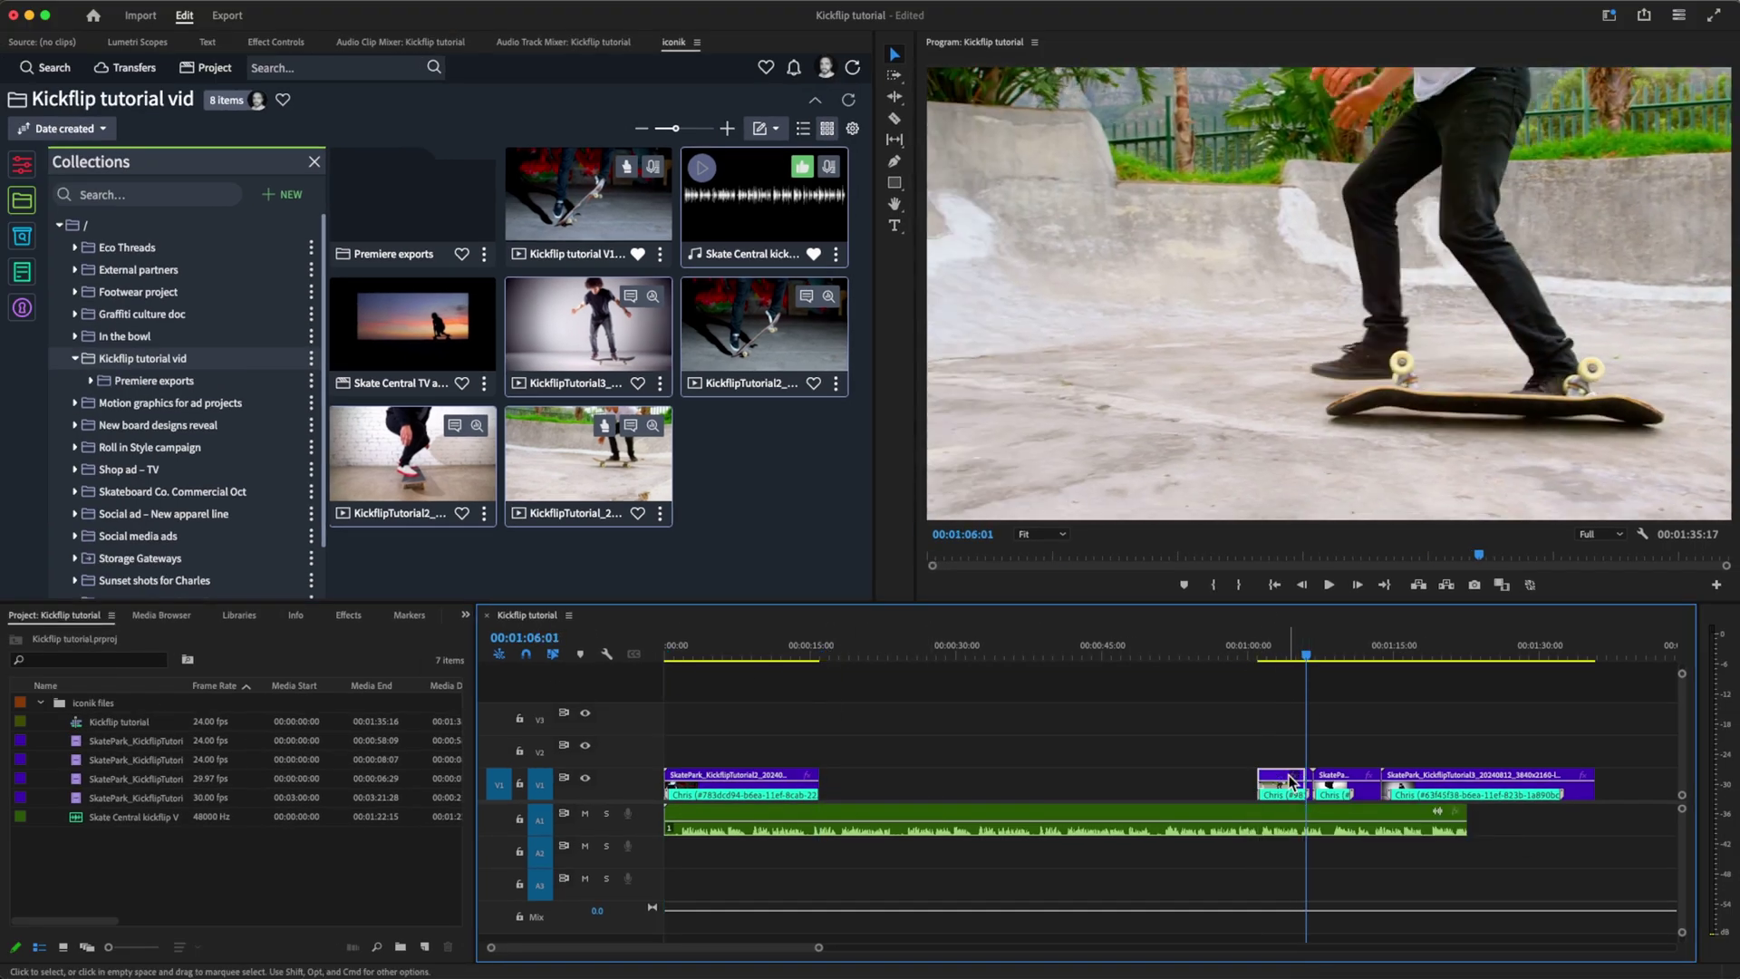
# - Split at 01:10:17 and 01:32:01 and delete the sections after each cut
pyautogui.click(1352, 649)
pyautogui.press('super+k')
pyautogui.click(1368, 784)
pyautogui.press('Delete')
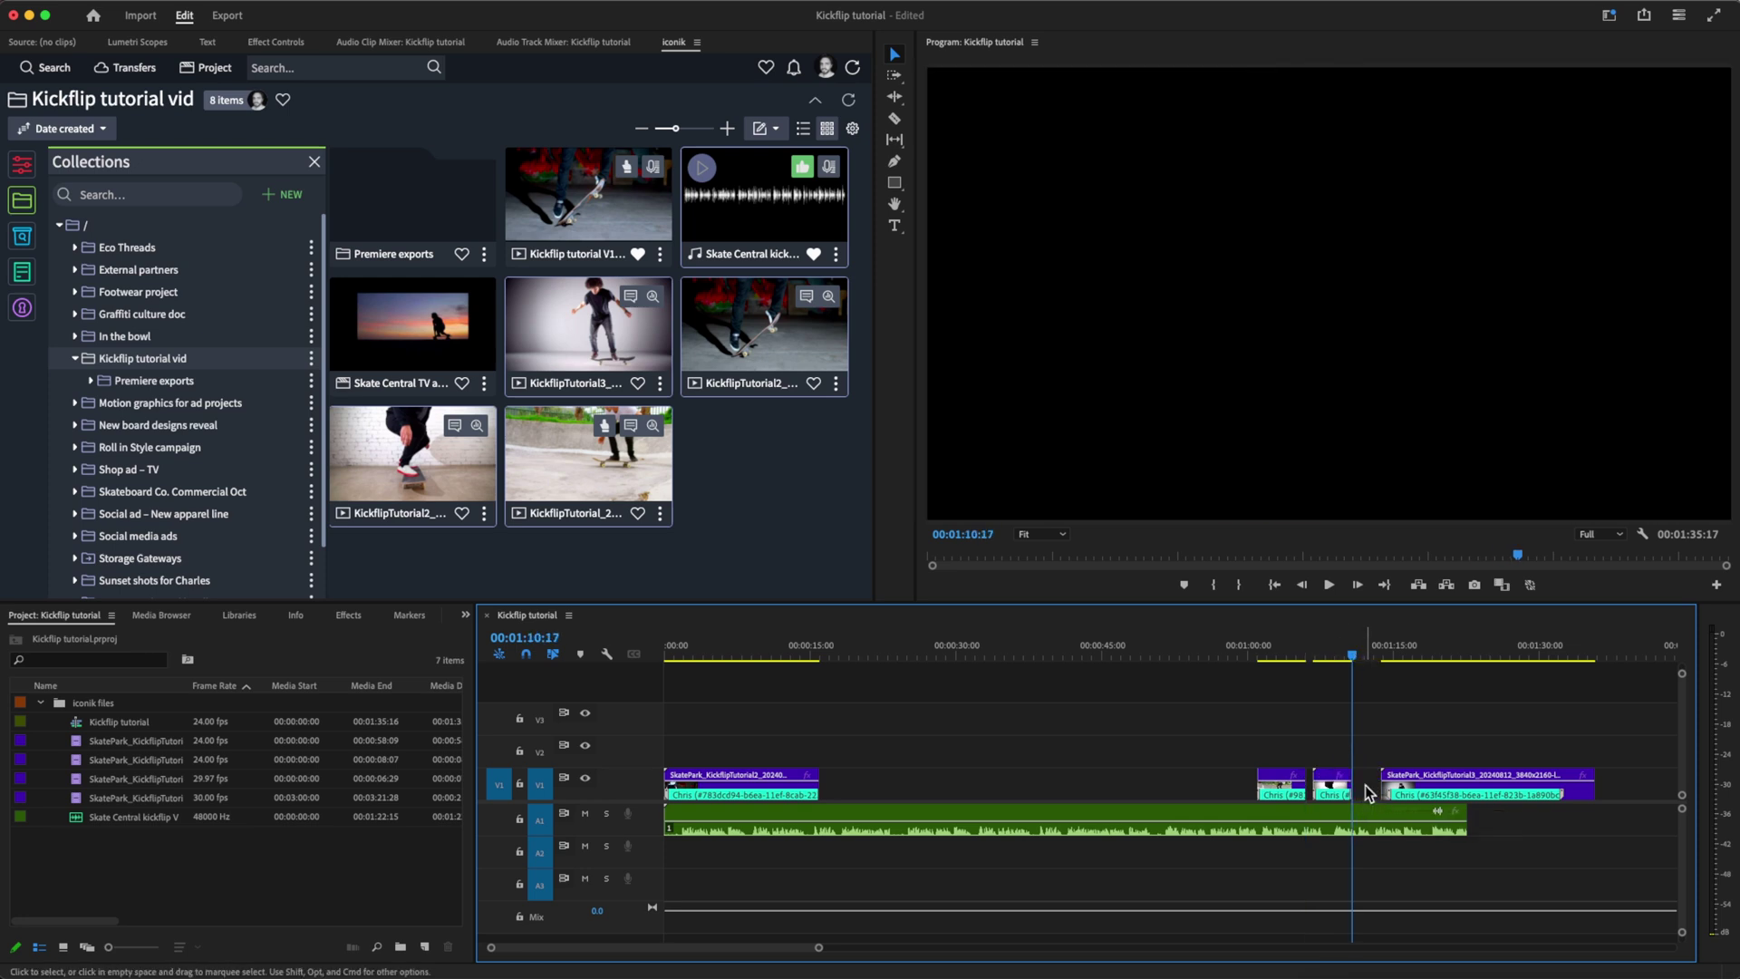
pyautogui.click(1560, 649)
pyautogui.press('super+k')
pyautogui.click(1577, 784)
pyautogui.press('Delete')
# - Slide the V1 clips together to close the gaps and shorten the audio to match
pyautogui.moveTo(1282, 781); pyautogui.dragTo(918, 782)
pyautogui.moveTo(1469, 781); pyautogui.dragTo(997, 781)
pyautogui.moveTo(1466, 820); pyautogui.dragTo(1083, 820)
pyautogui.moveTo(819, 947); pyautogui.dragTo(674, 947)
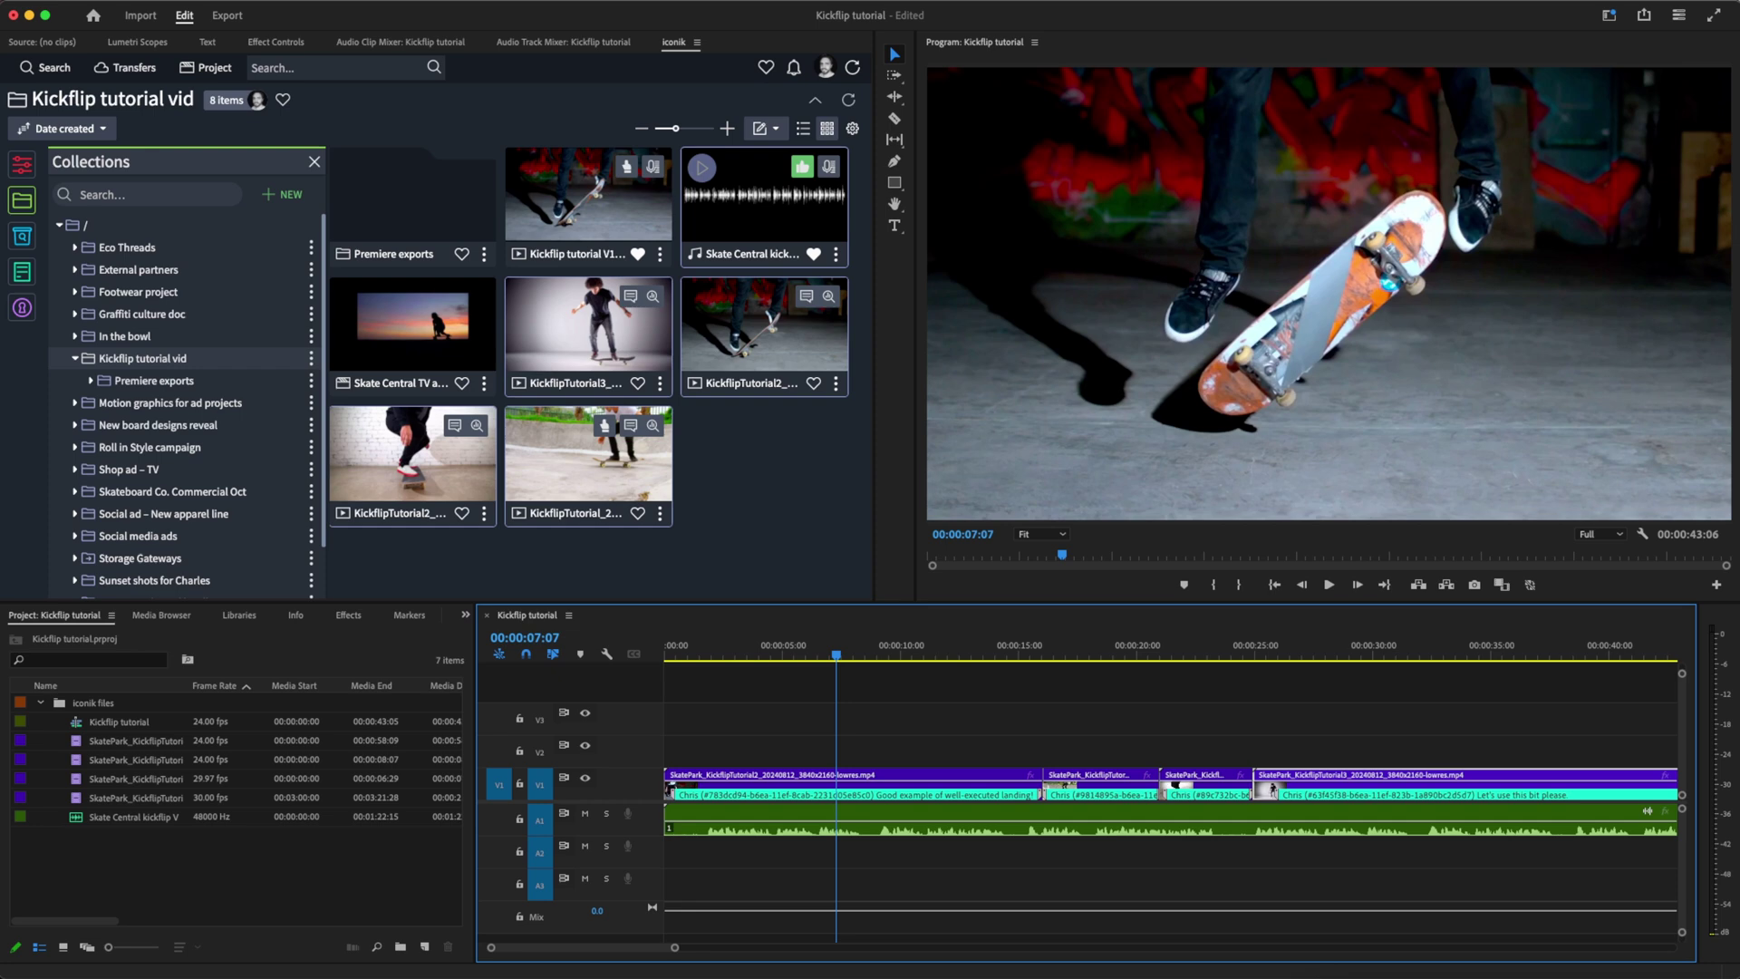
# - Upload the Kickflip tutorial project into the collection and refresh it to show 9 items
pyautogui.click(851, 129)
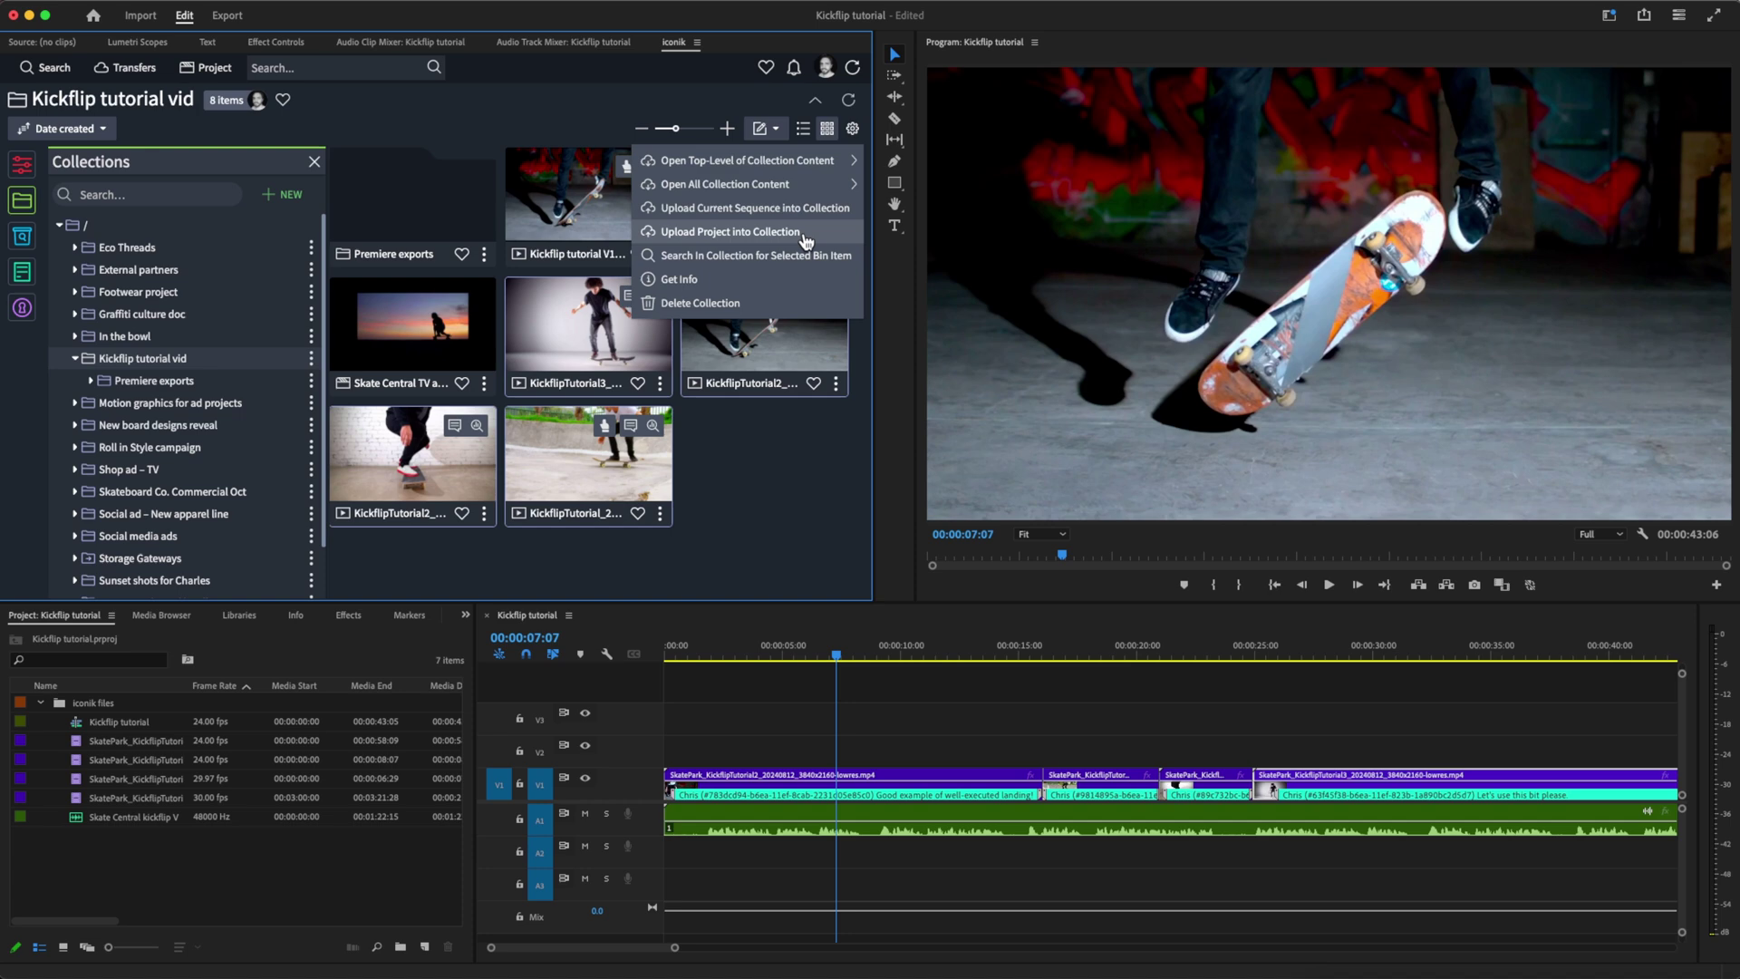
pyautogui.click(805, 238)
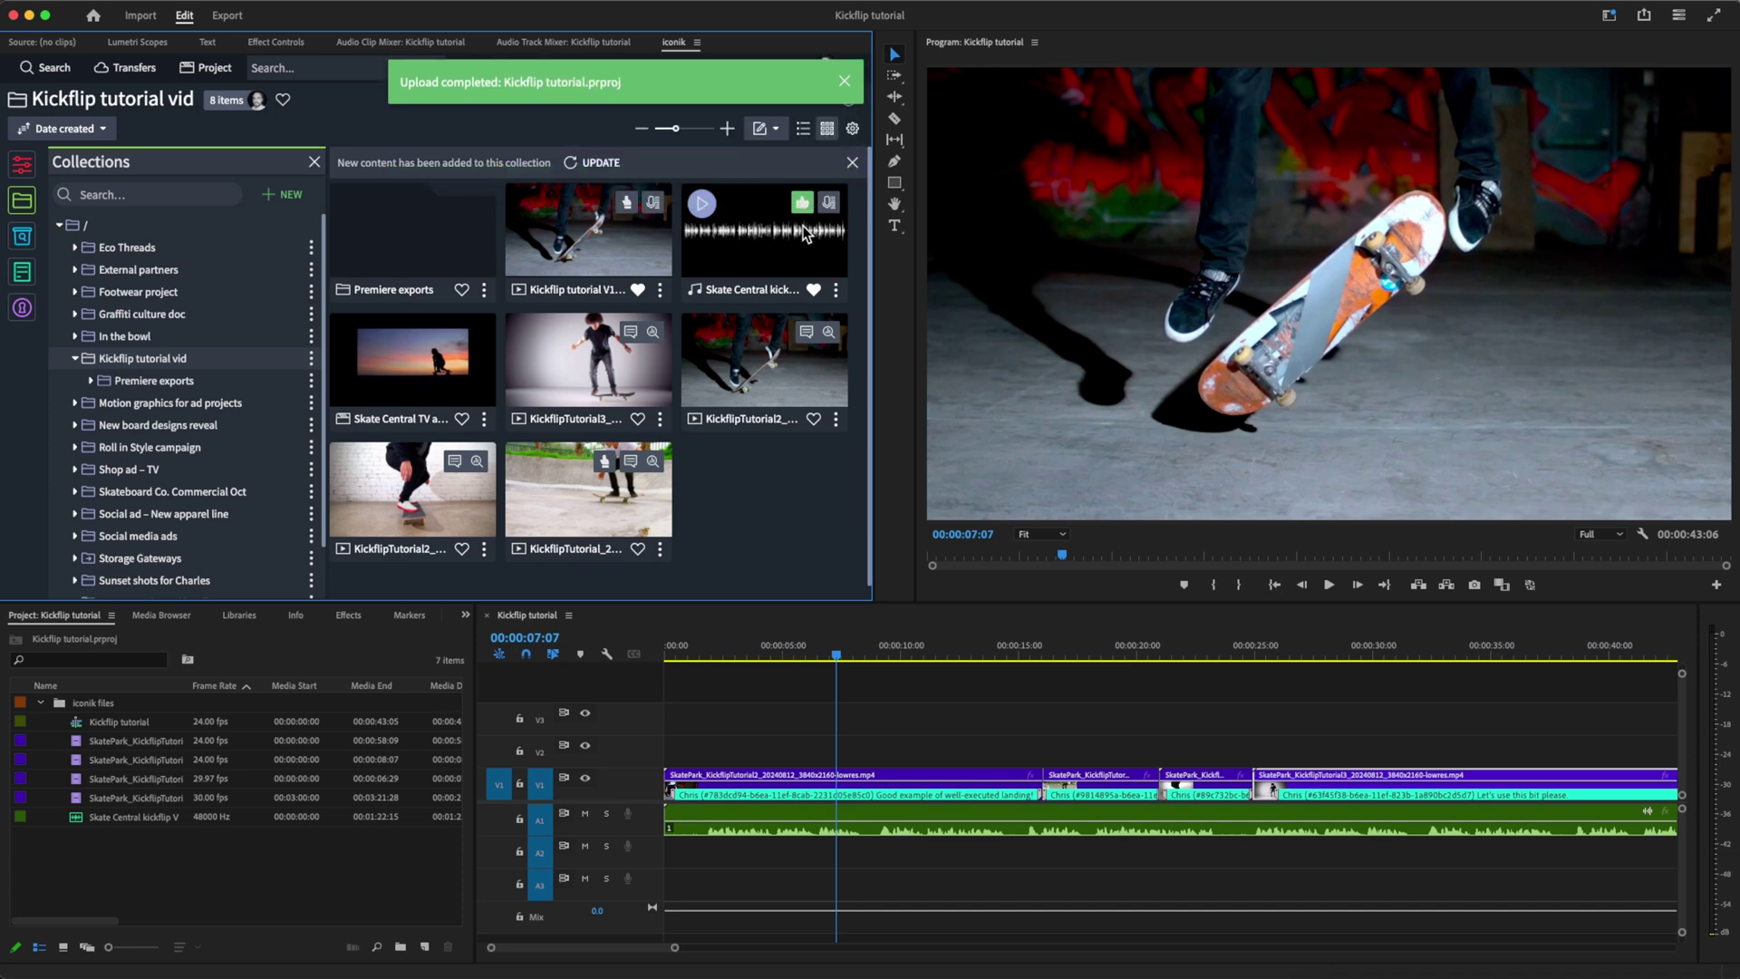
pyautogui.click(600, 163)
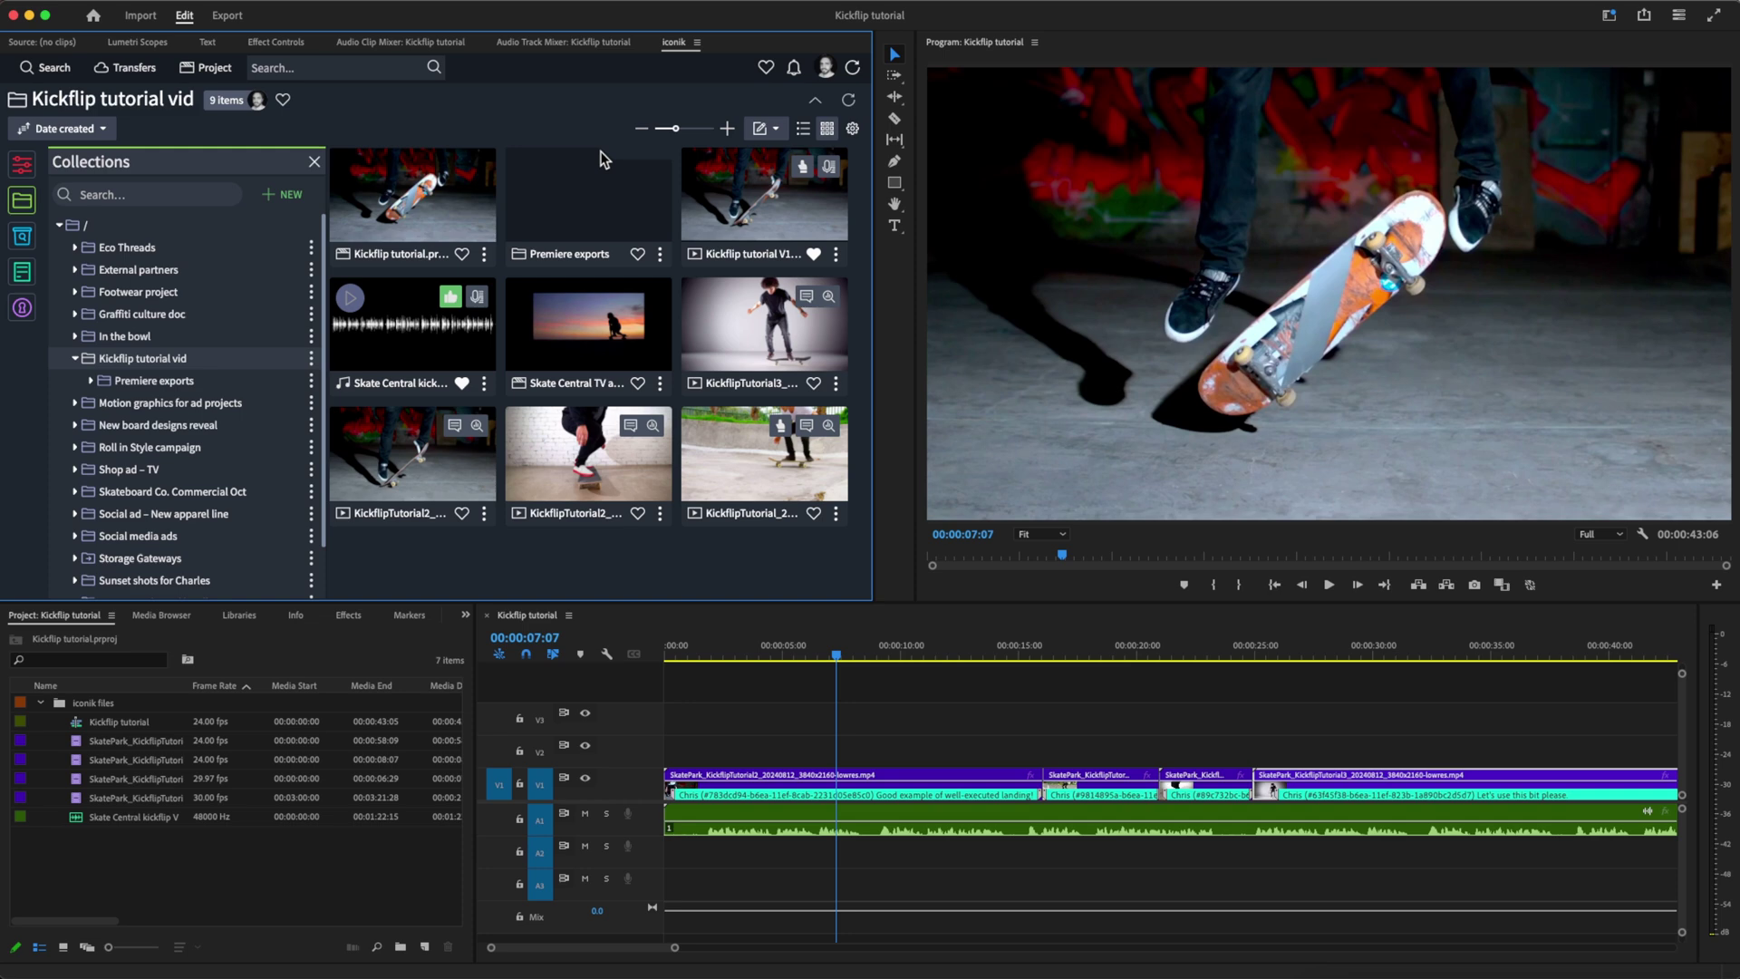
# - In the Premiere exports collection, start uploading the current sequence into it
pyautogui.click(661, 205)
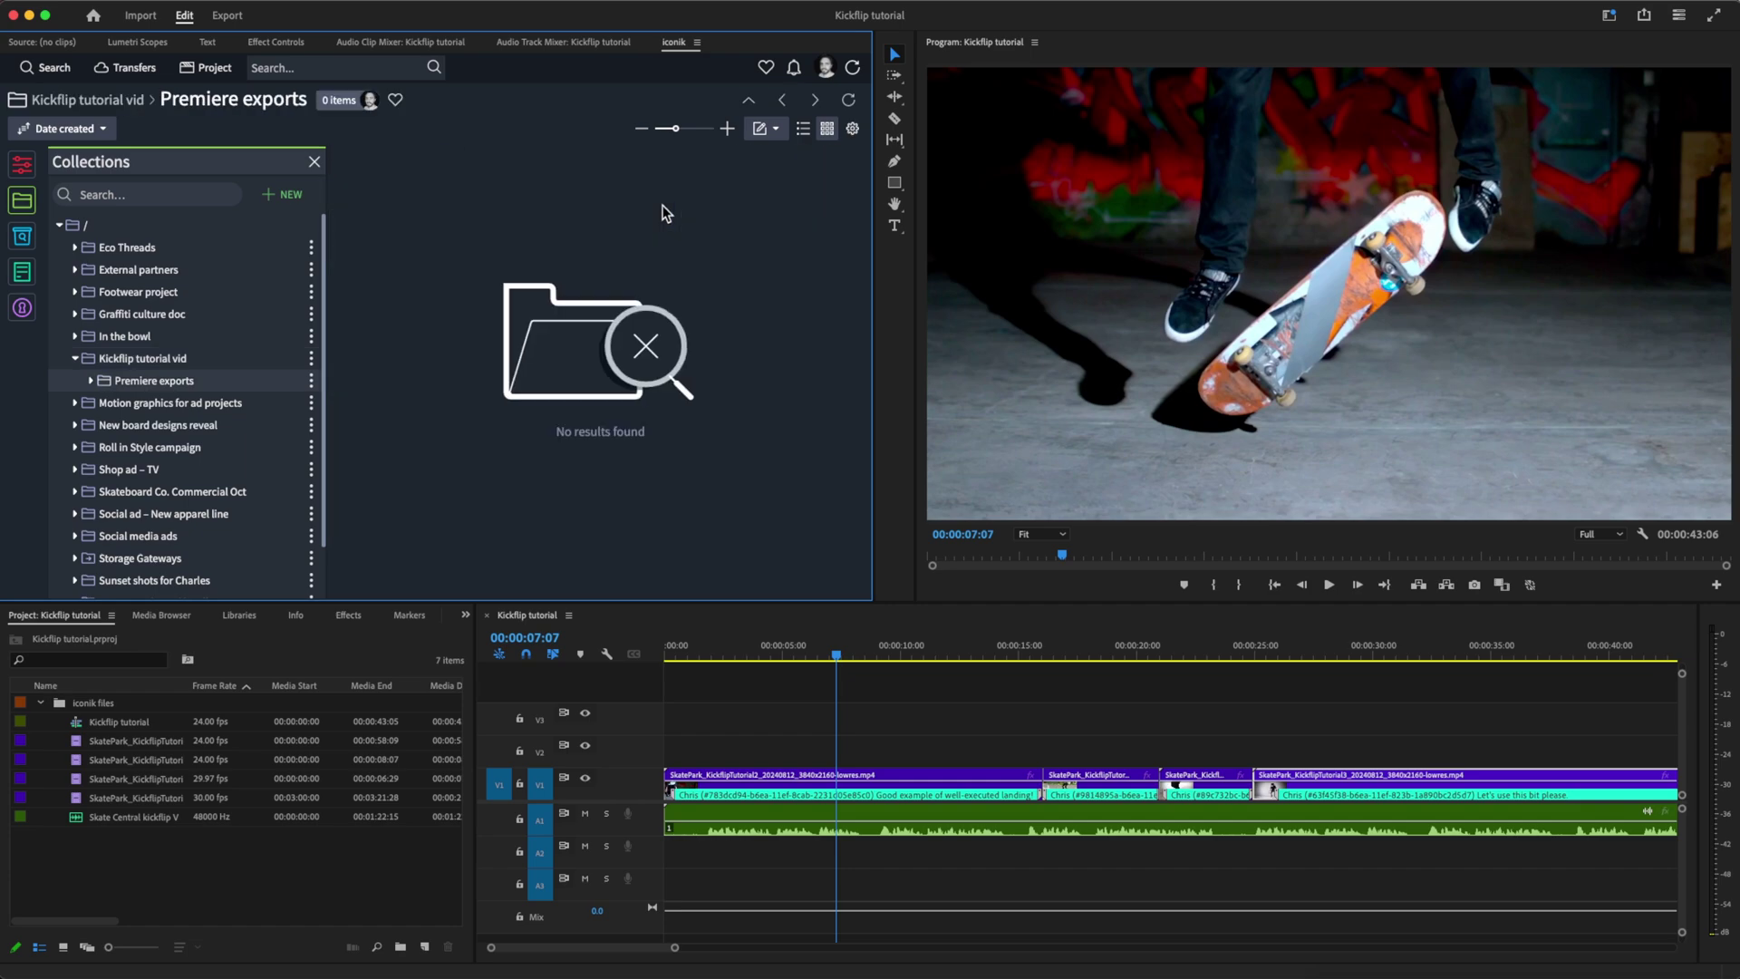
pyautogui.click(853, 130)
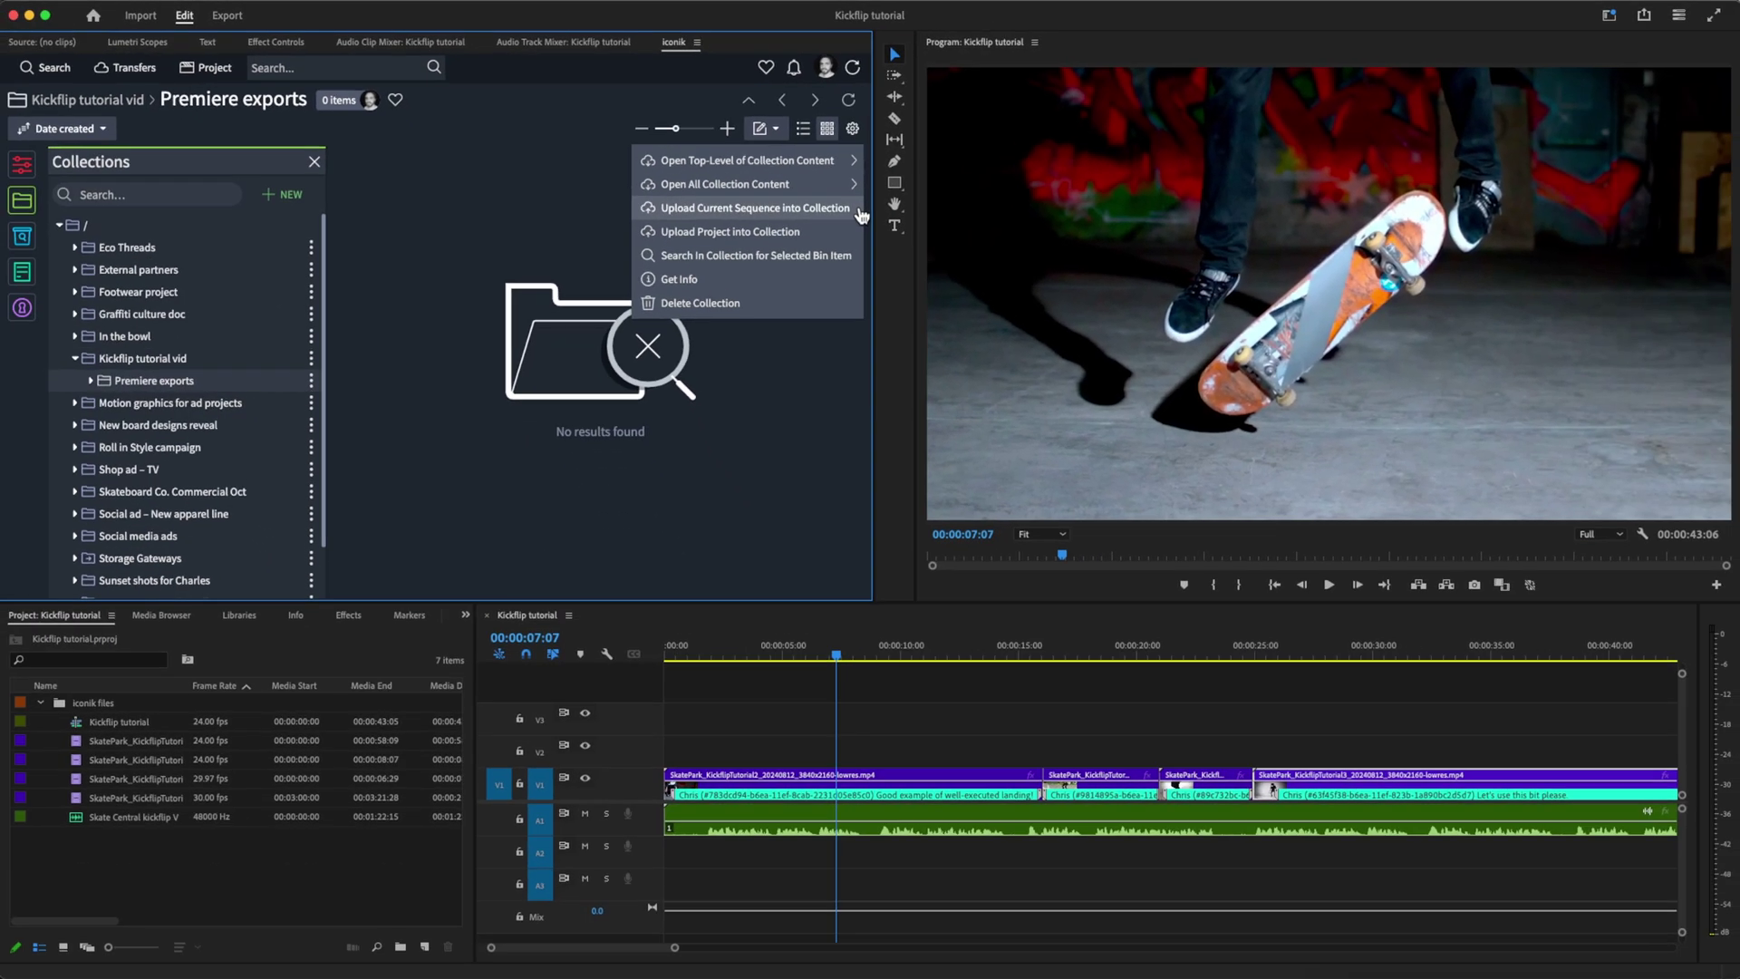
pyautogui.click(860, 209)
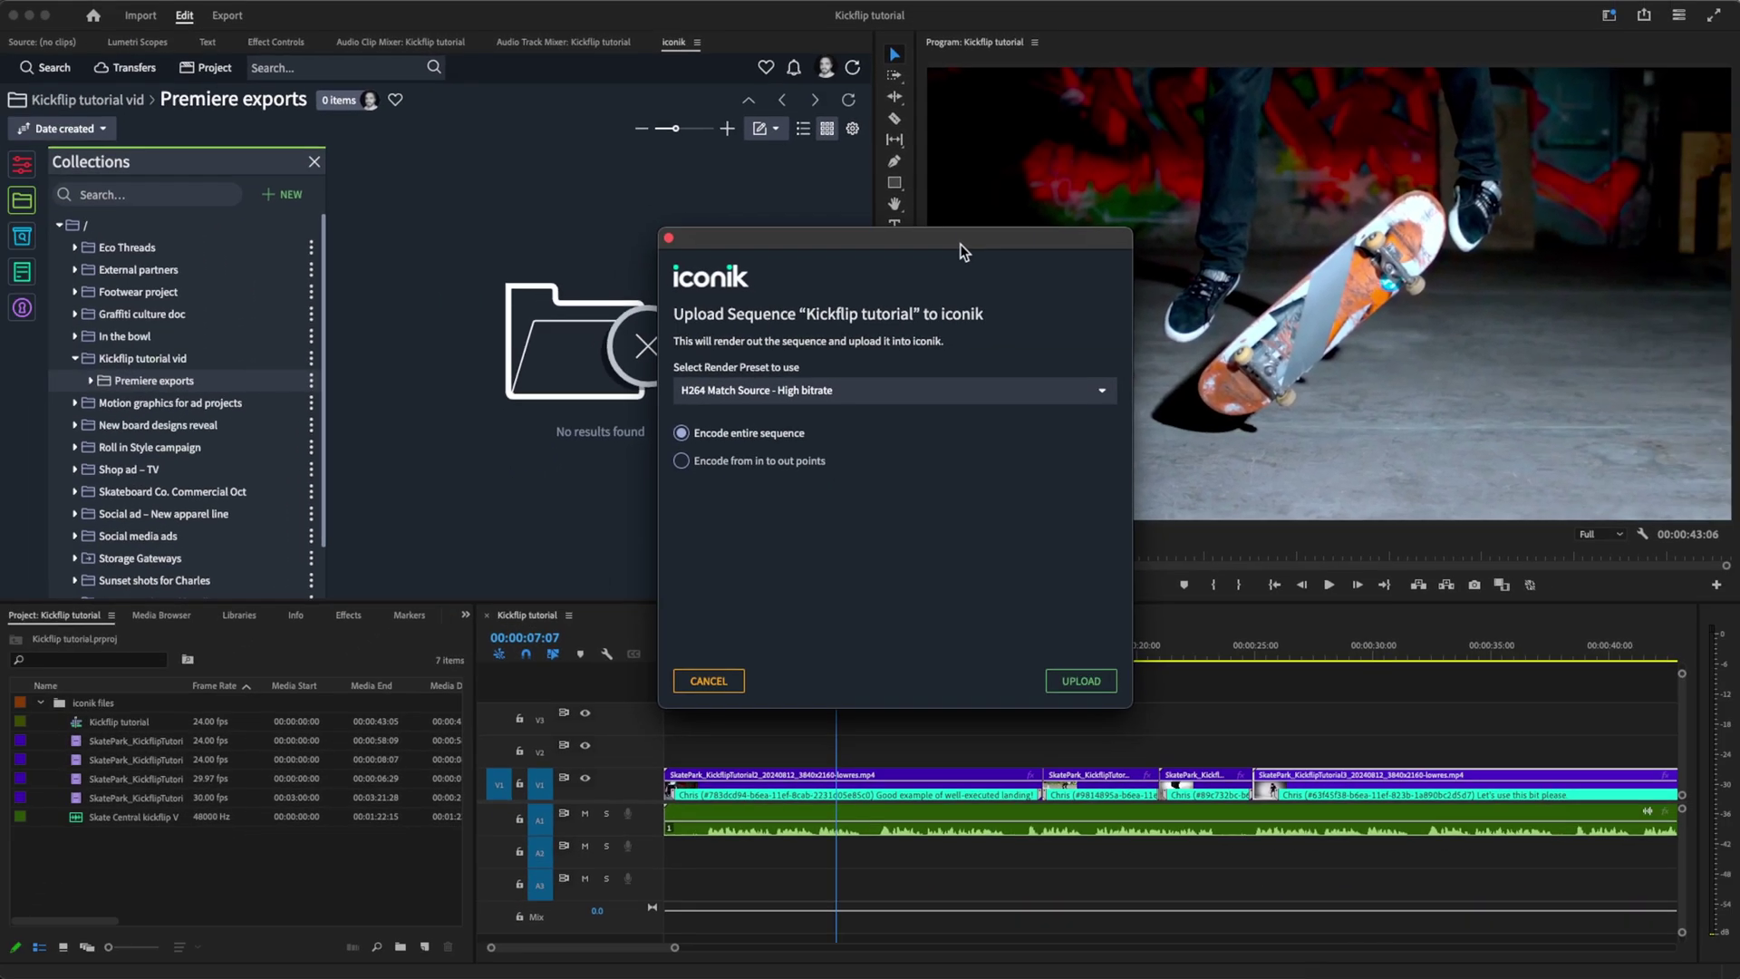
# - Render and upload Kickflip tutorial.mov with H264 Match Source - High bitrate, then hide Media Encoder
pyautogui.click(1082, 681)
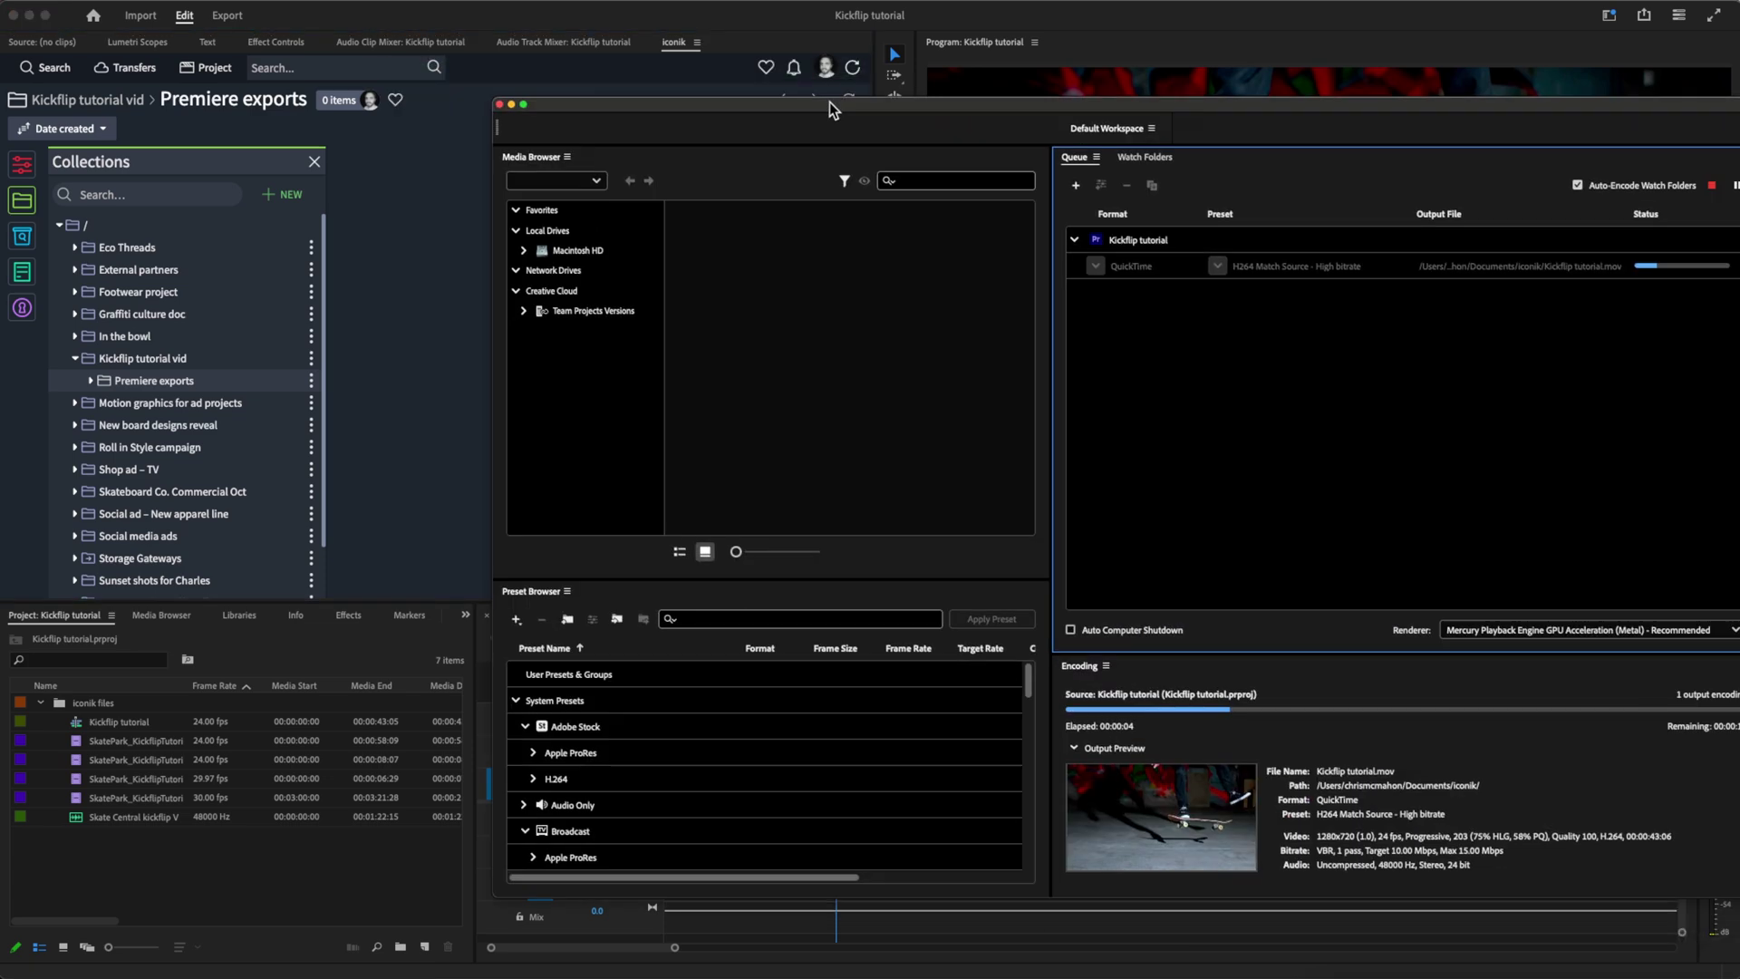
pyautogui.moveTo(830, 102); pyautogui.dragTo(629, 103)
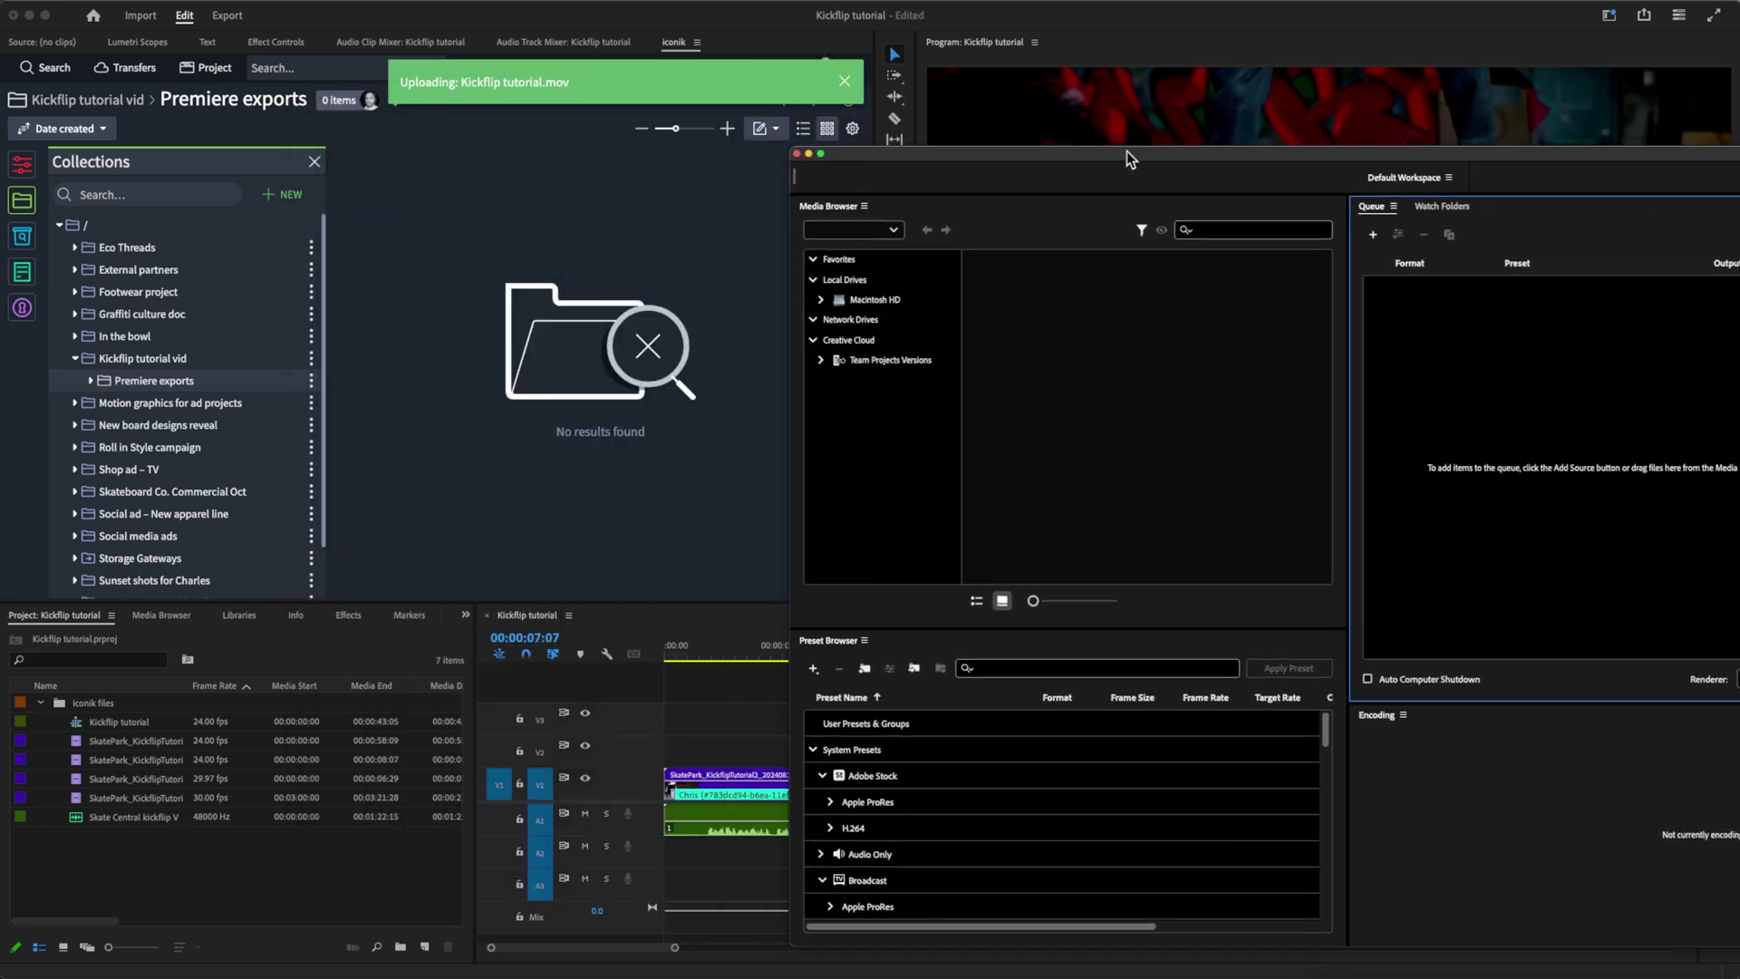
pyautogui.press('super+h')
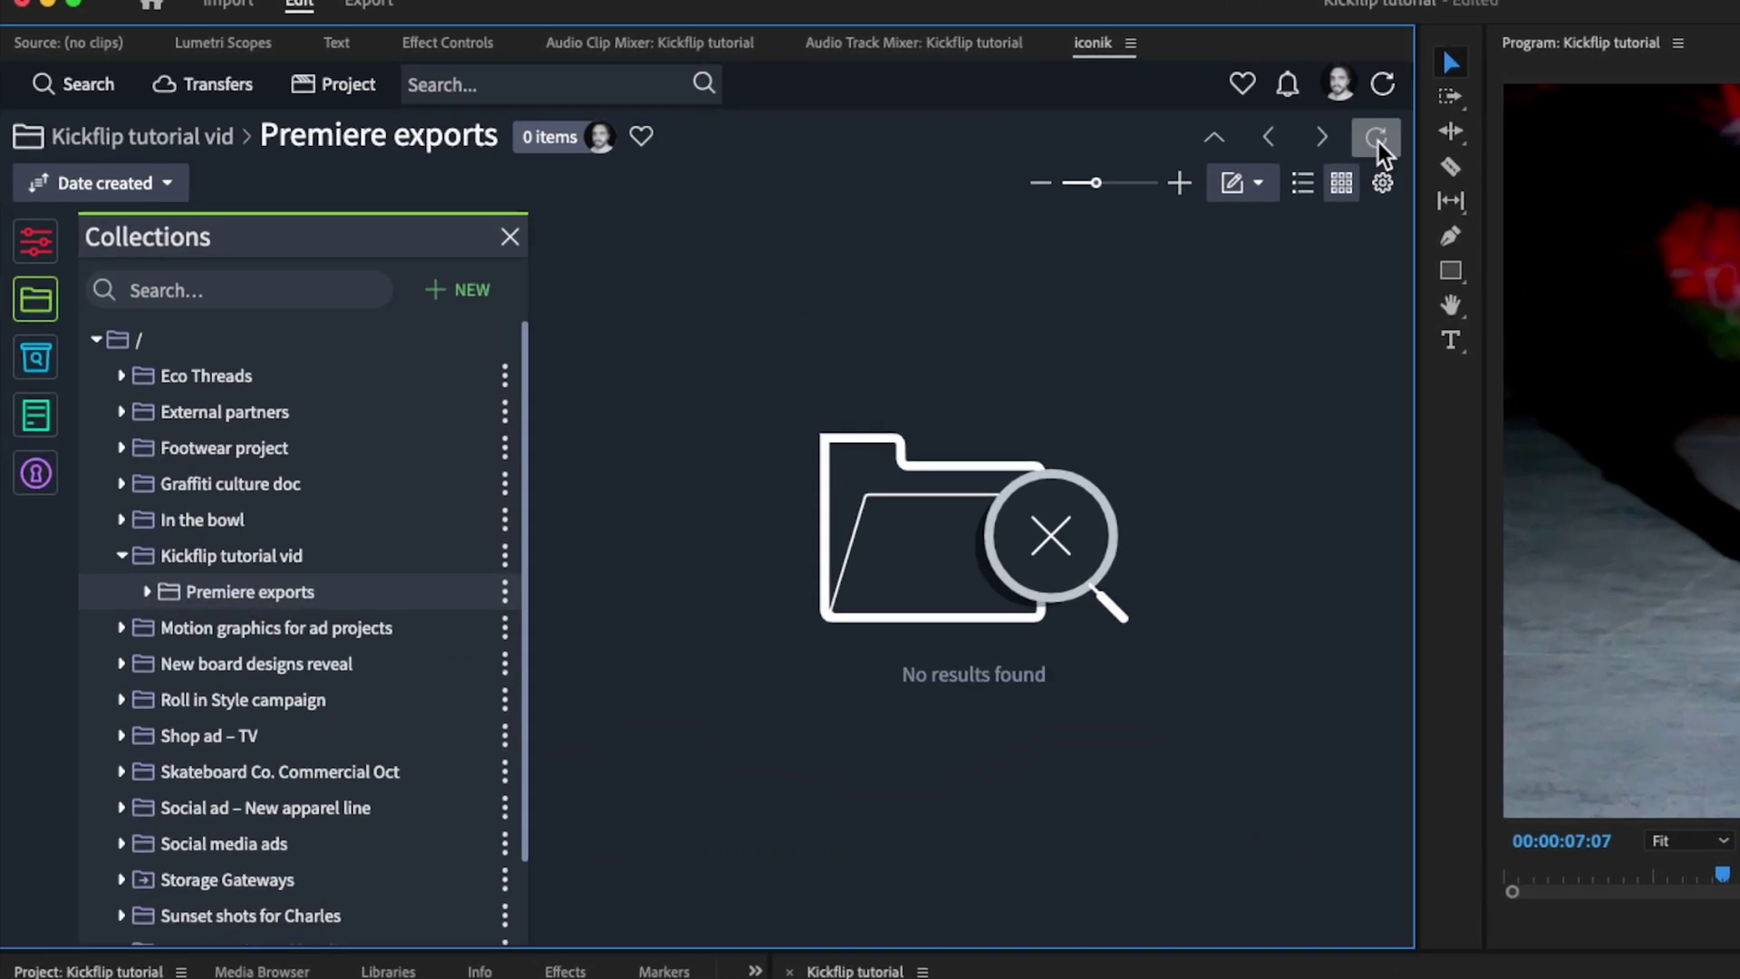
# - Open Kickflip tutorial.mov from Premiere exports and view its relations to Kickflip tutorial.prproj
pyautogui.click(848, 99)
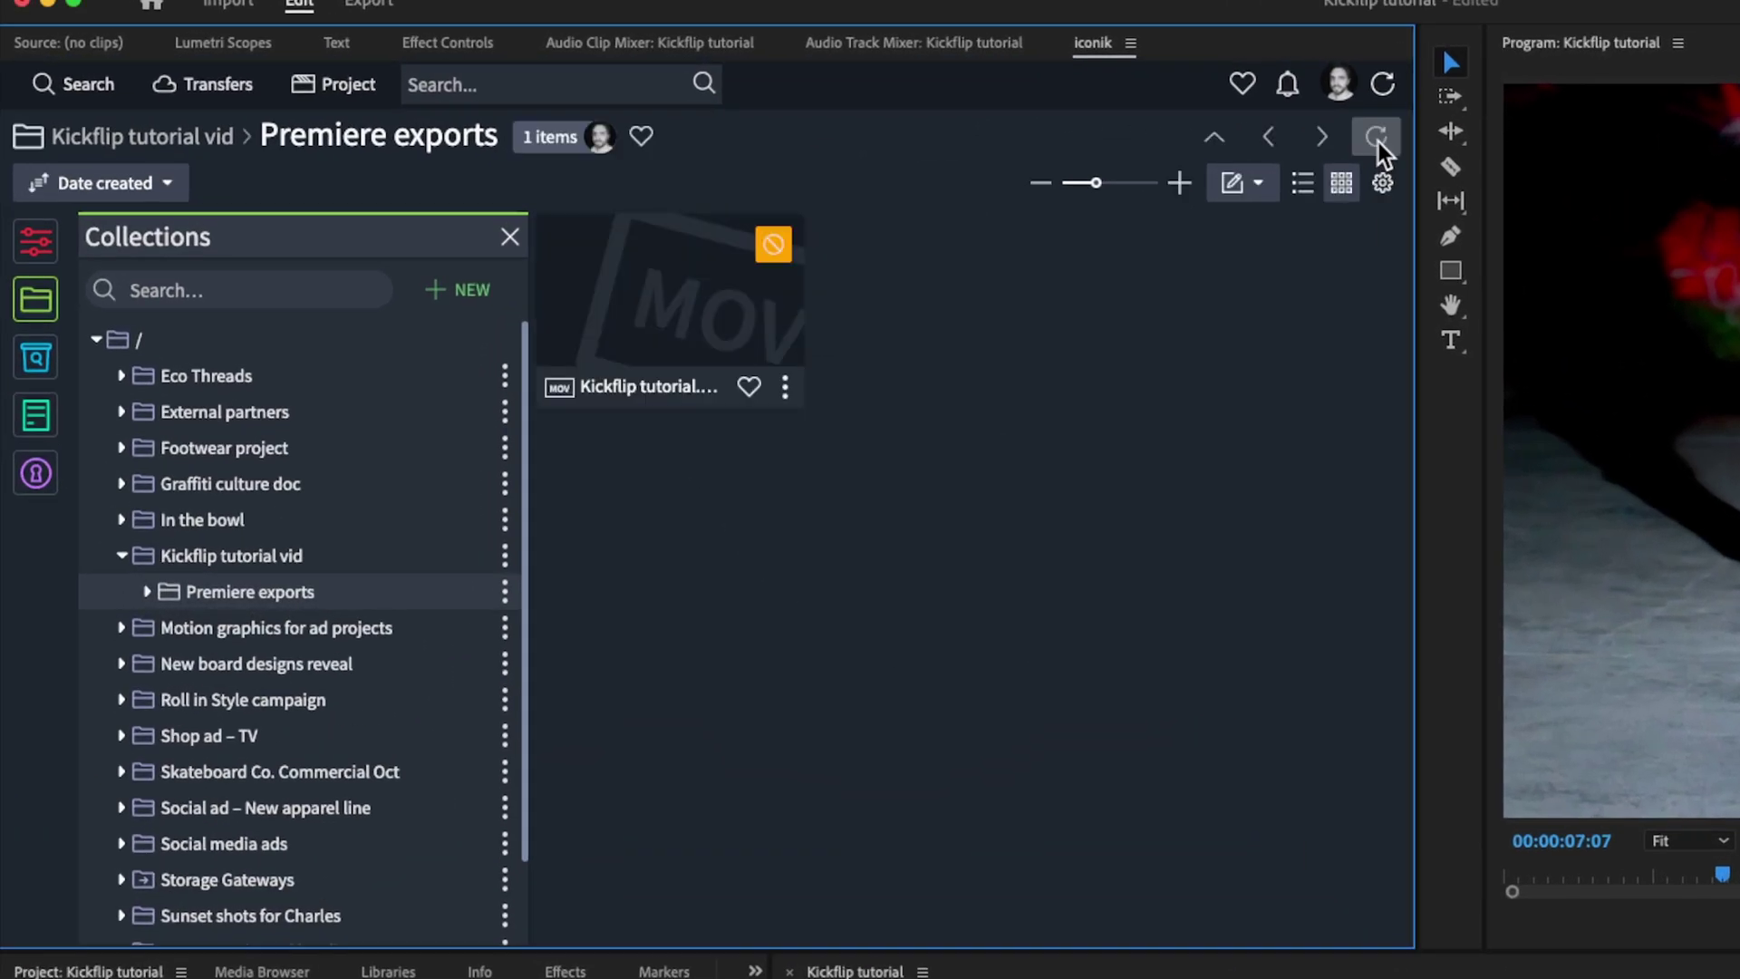
pyautogui.click(1378, 141)
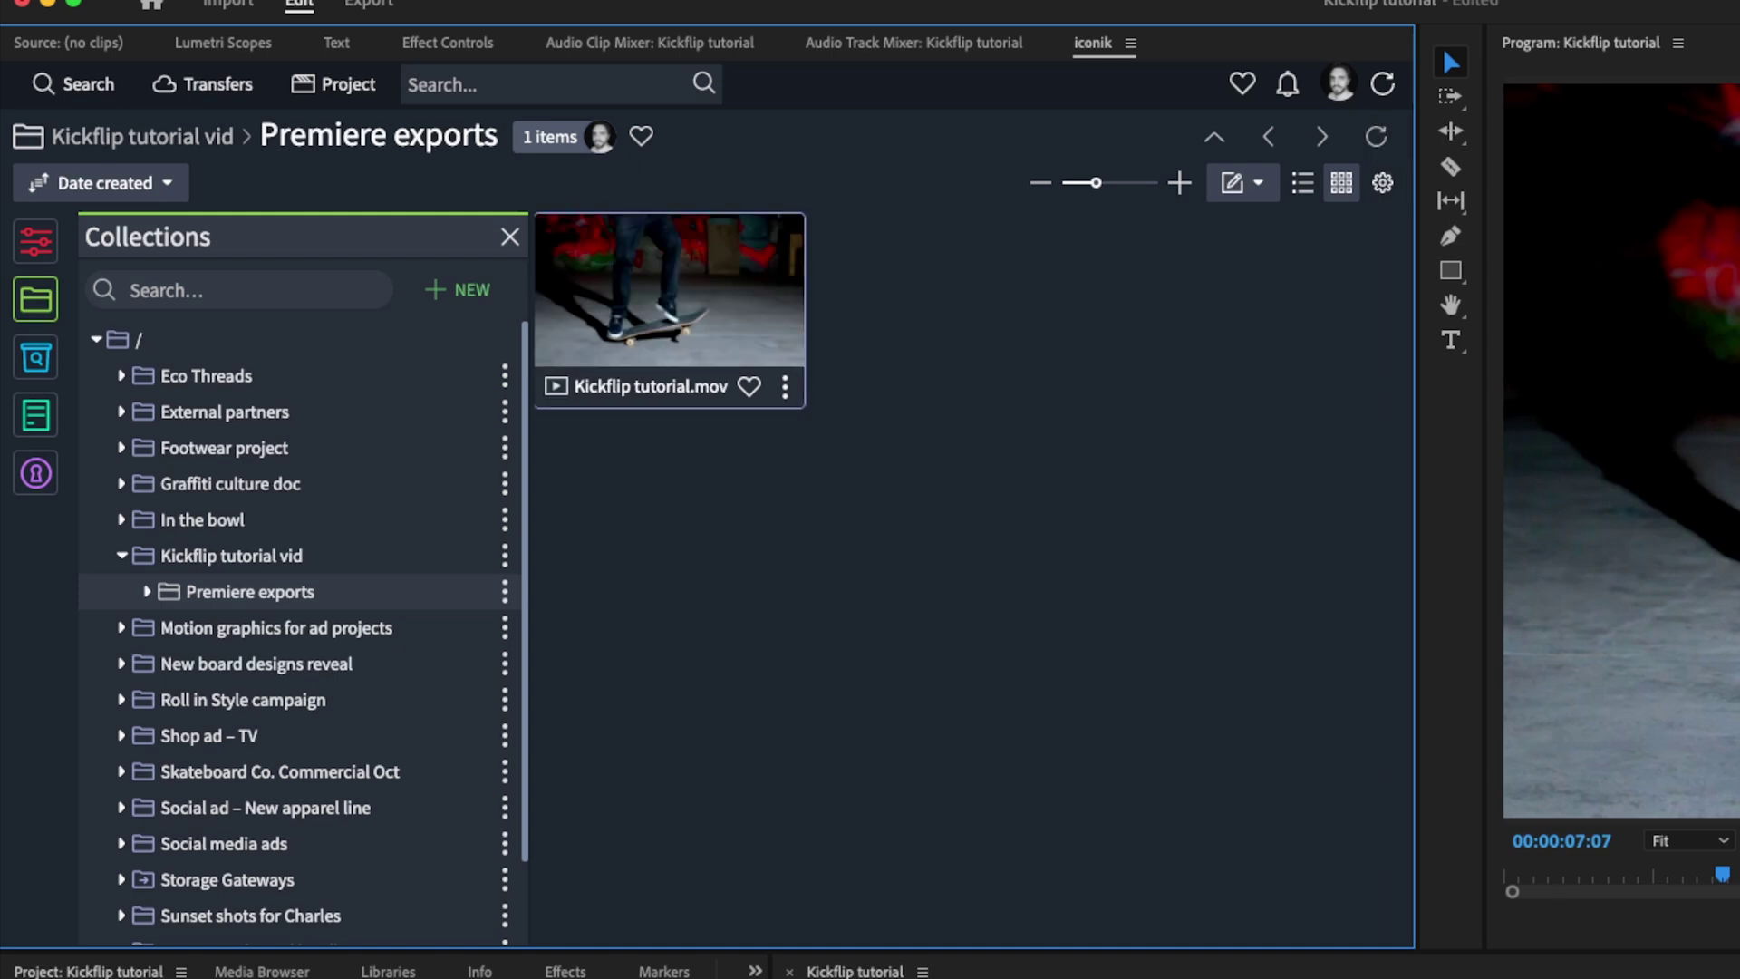
pyautogui.click(734, 299)
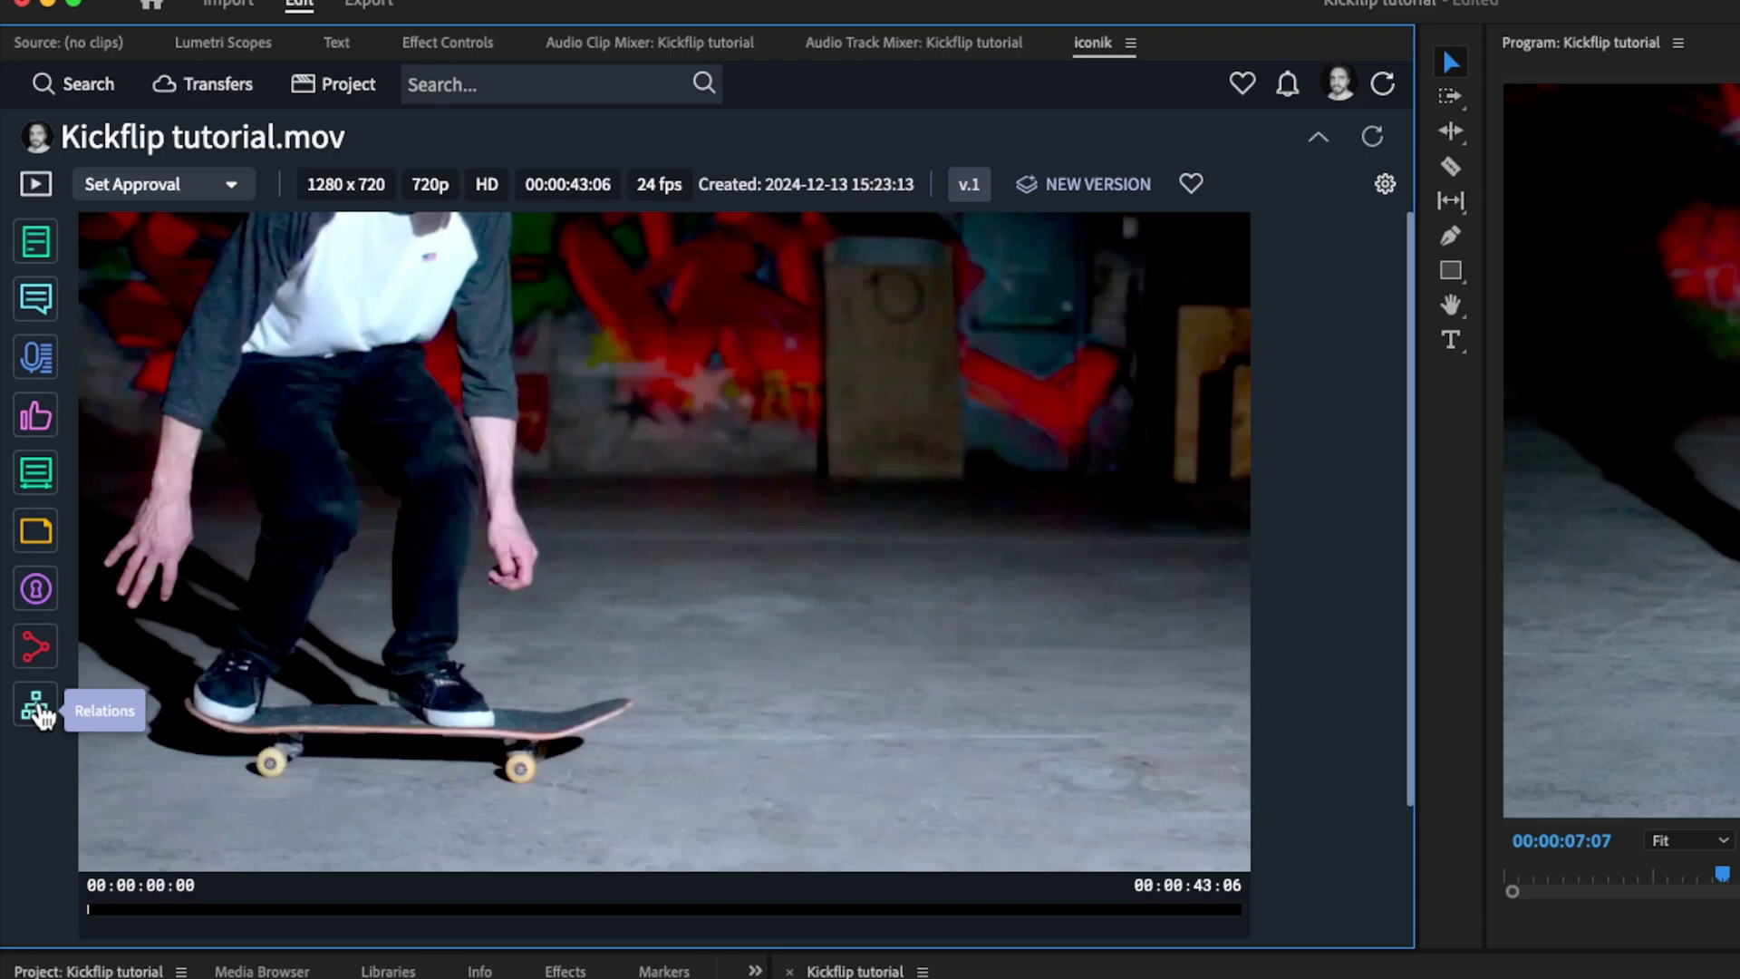
pyautogui.click(36, 707)
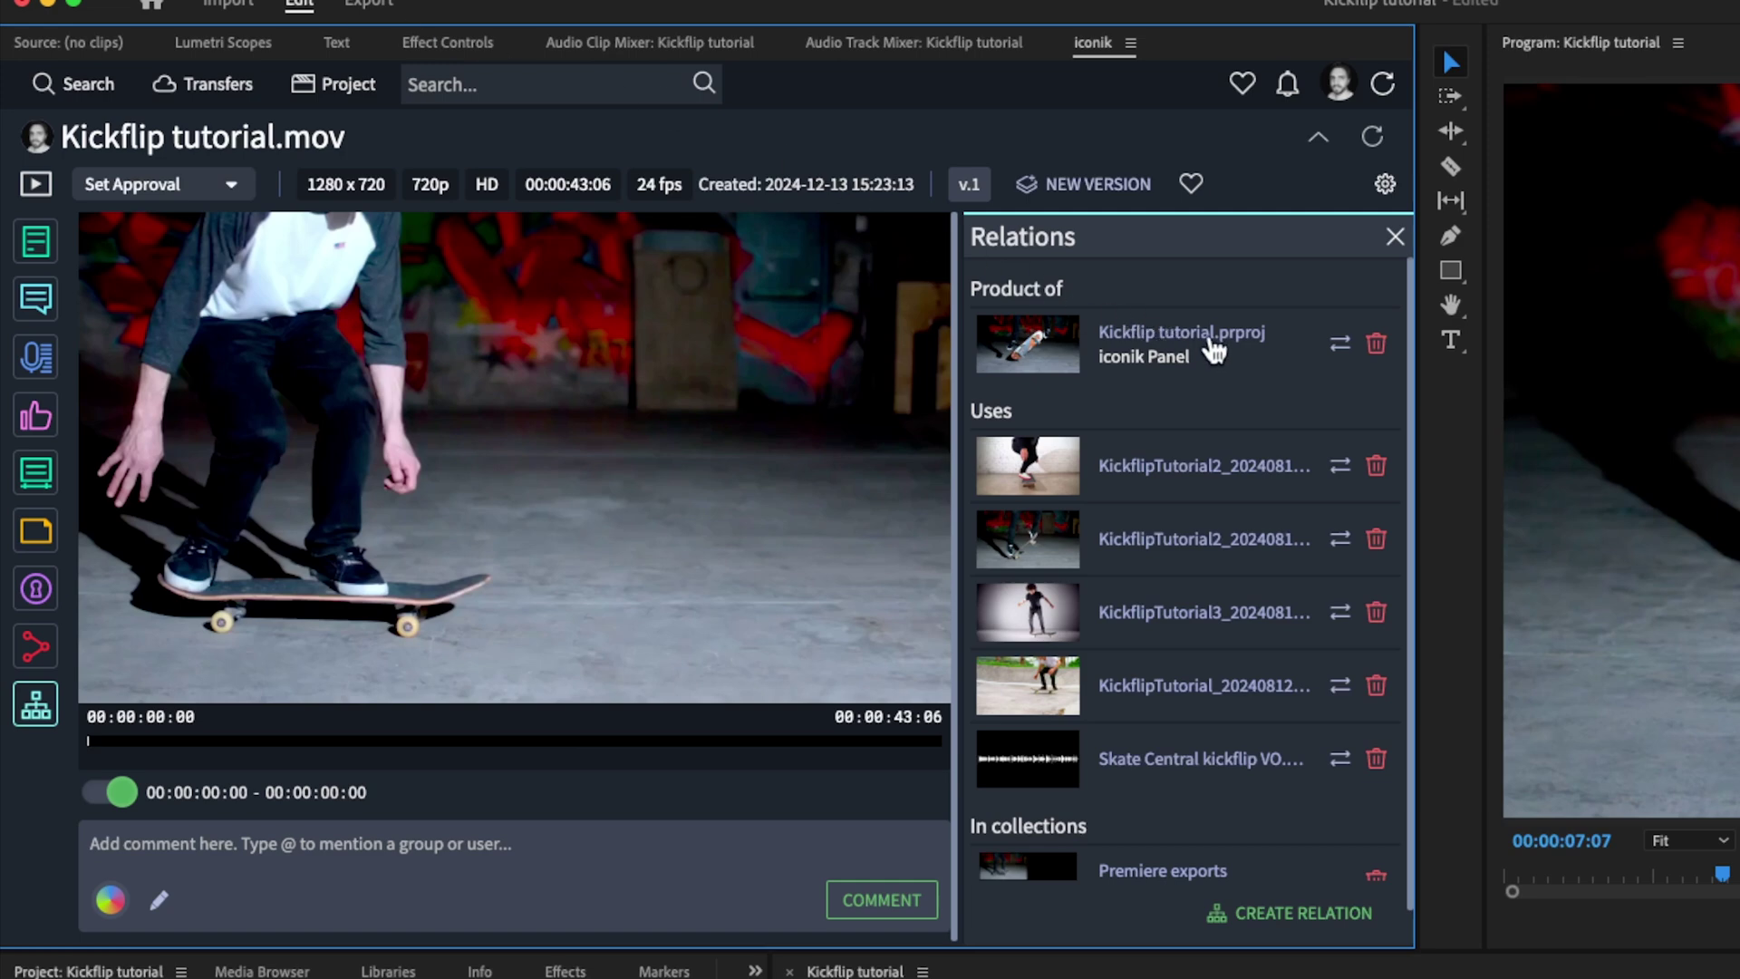
pyautogui.click(1210, 340)
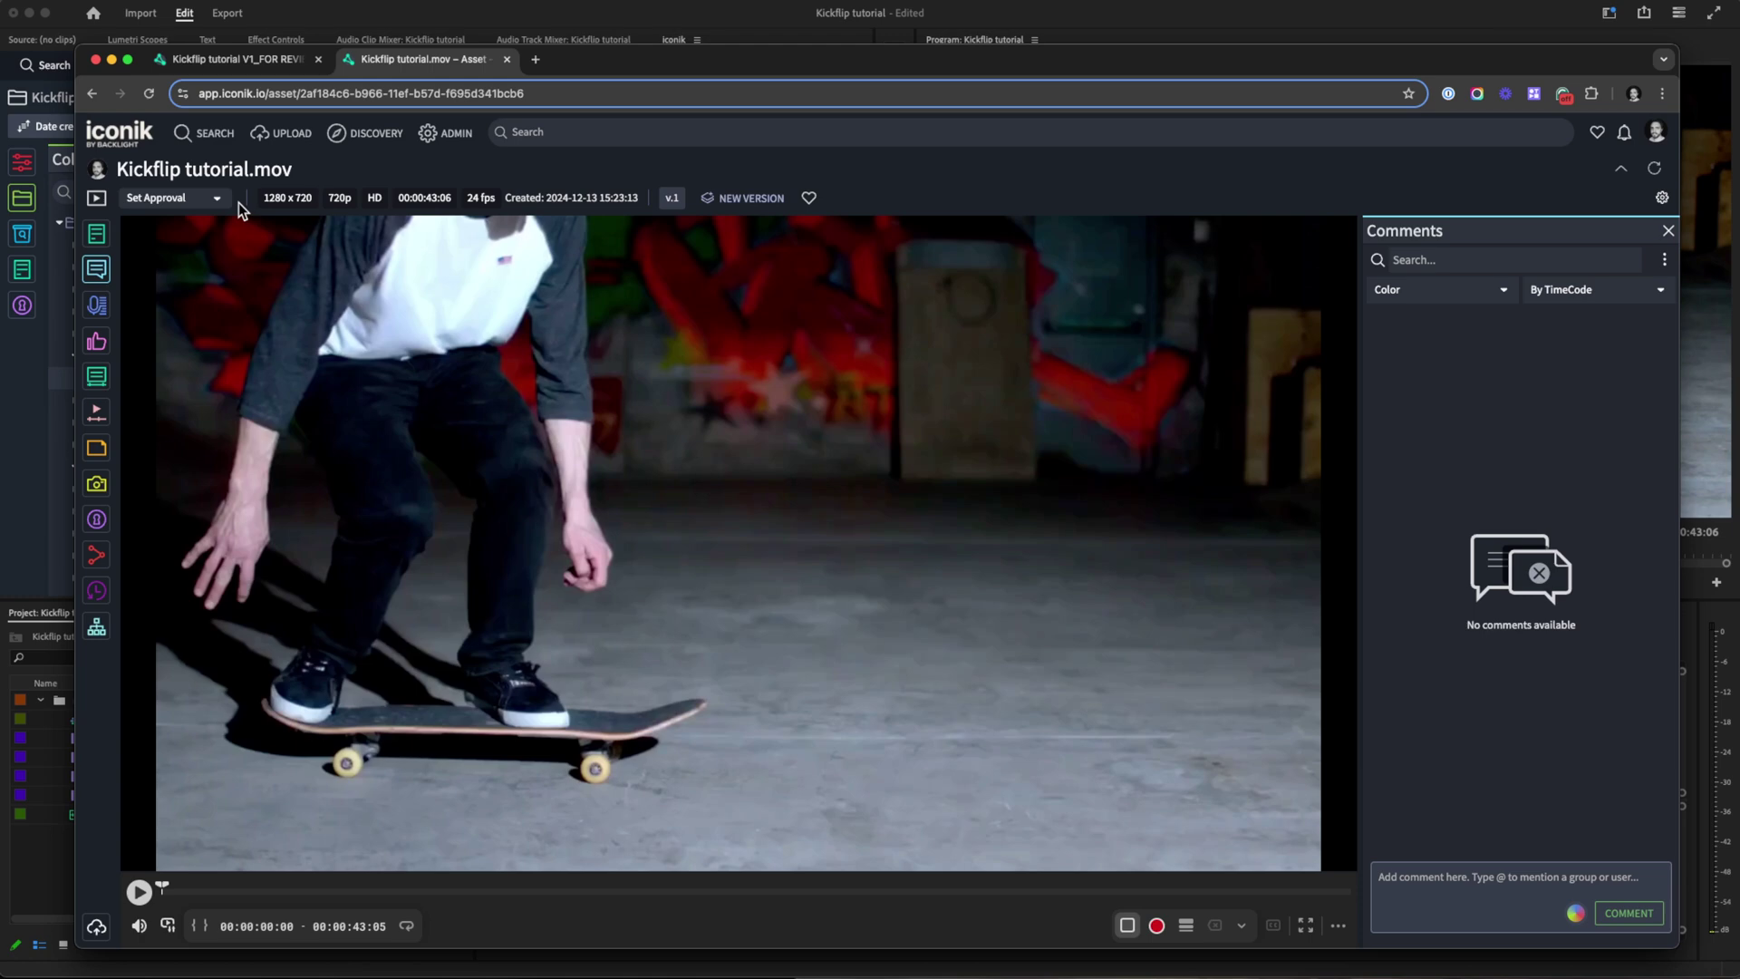
# - Set Kickflip tutorial.mov's approval status to Rejected
pyautogui.click(233, 199)
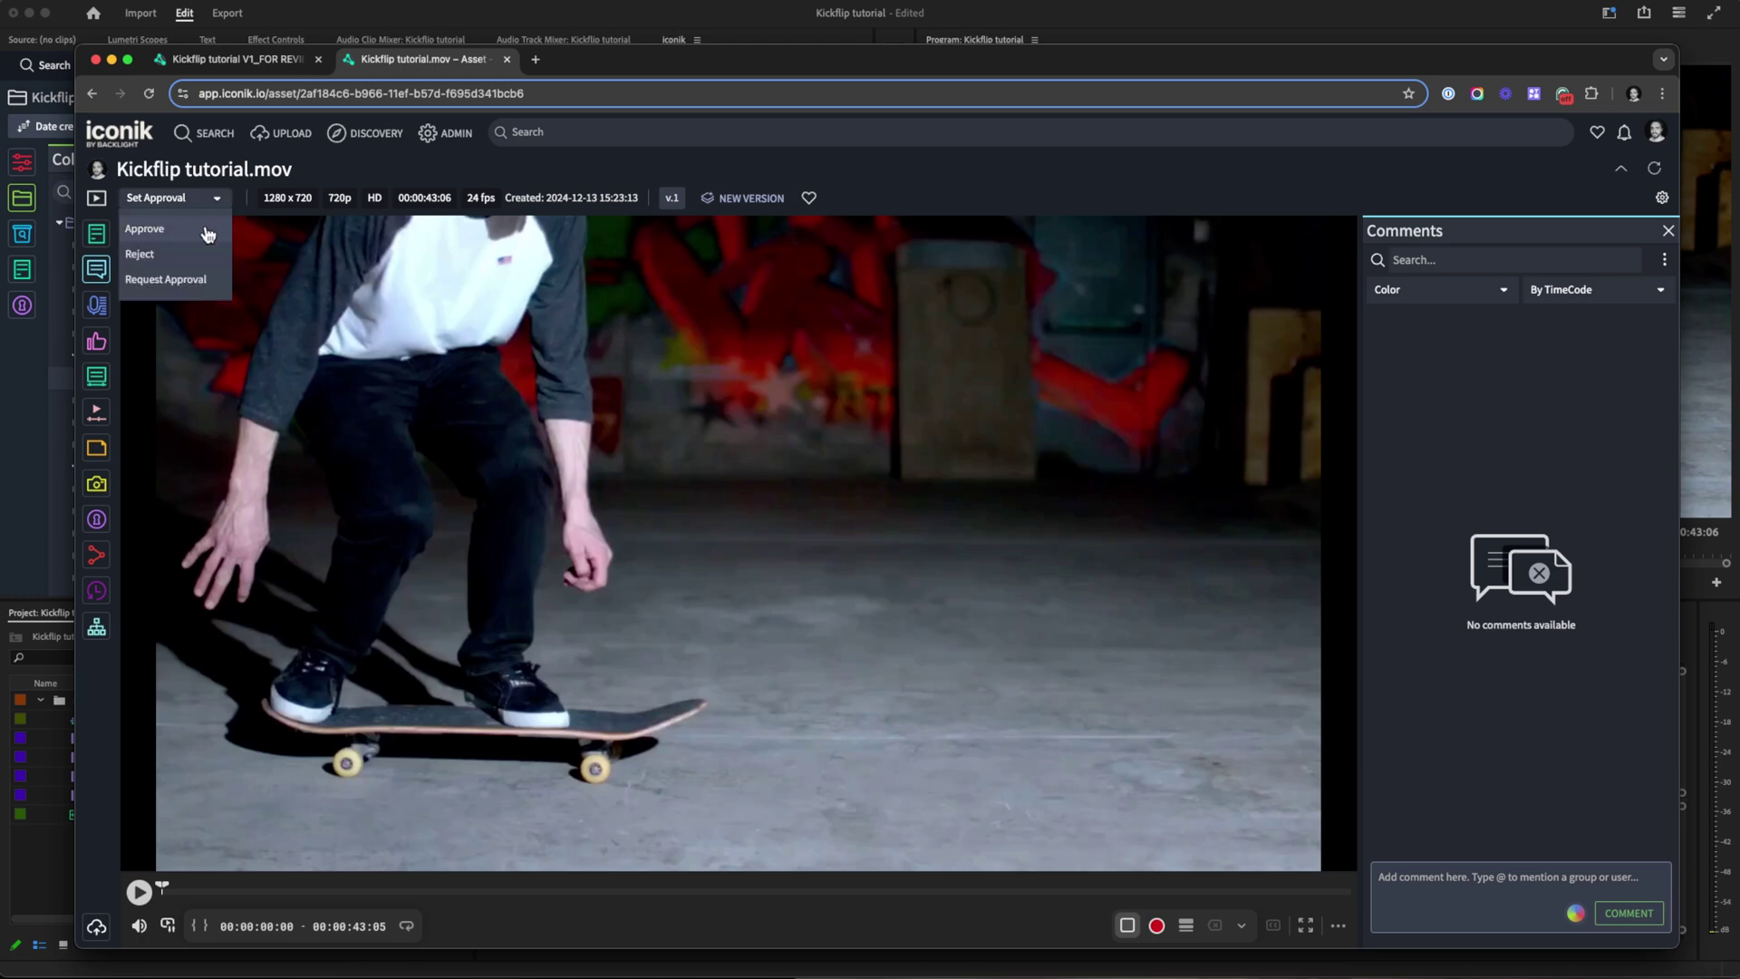
pyautogui.click(207, 255)
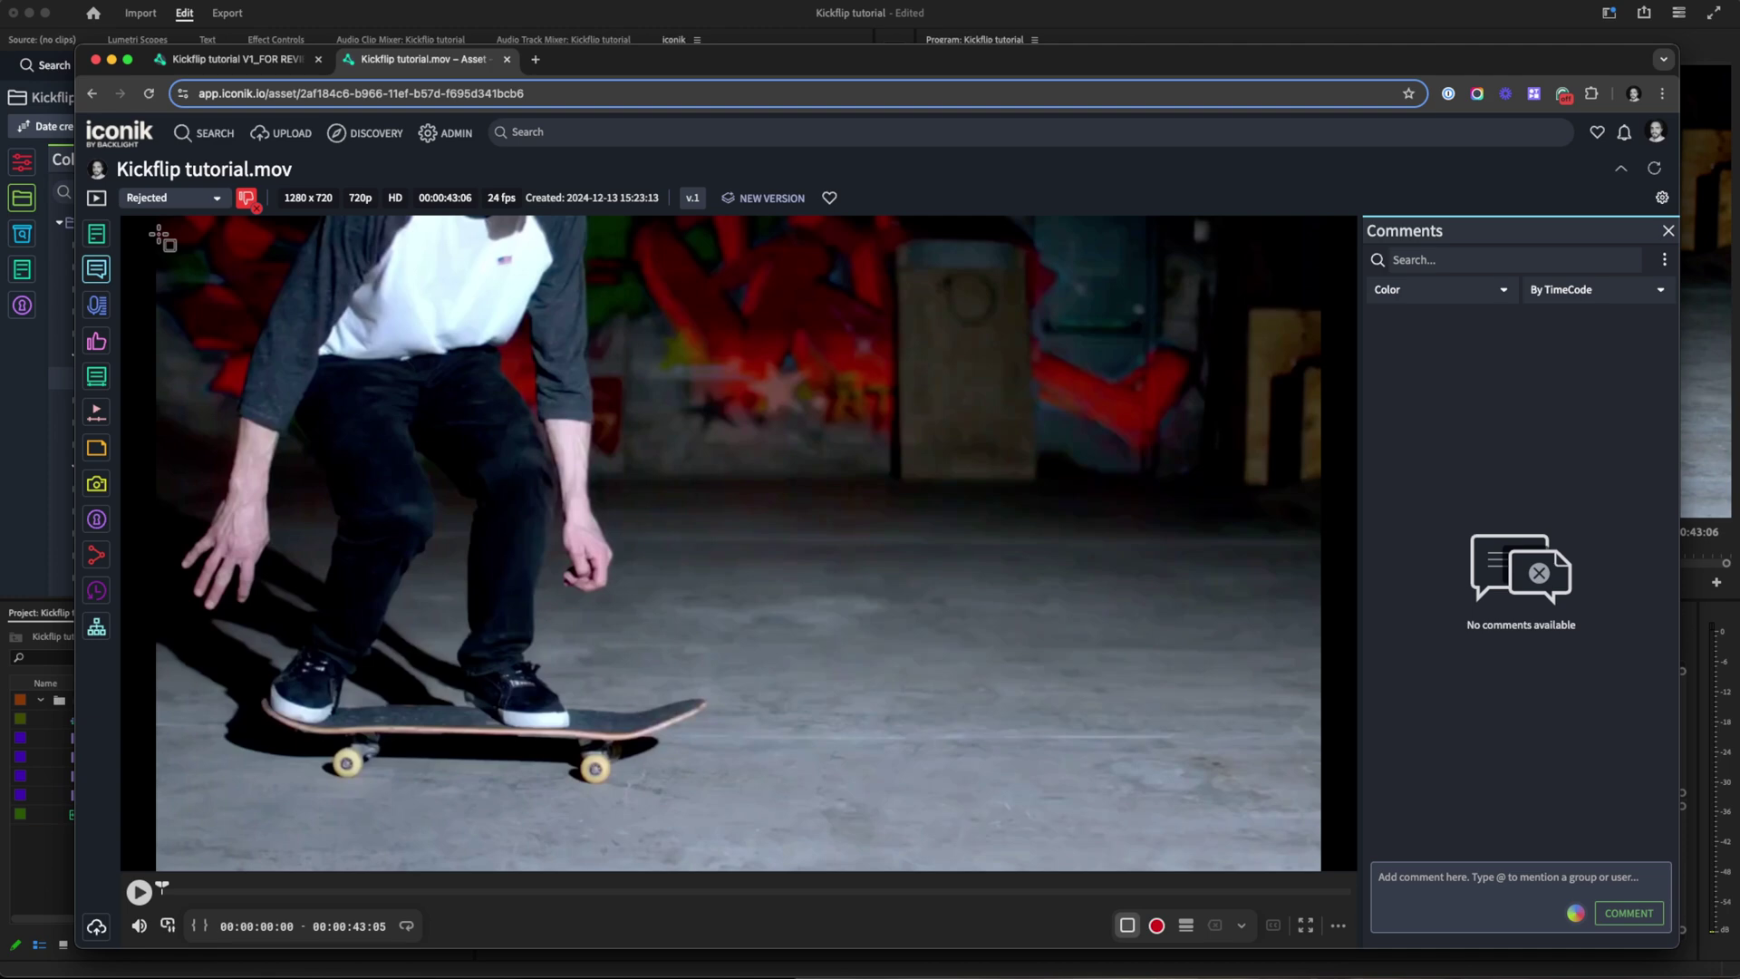
# - Comment 'Let's add the iconik logo here.' at 00:00:33:10, then switch back to Premiere
pyautogui.click(1077, 891)
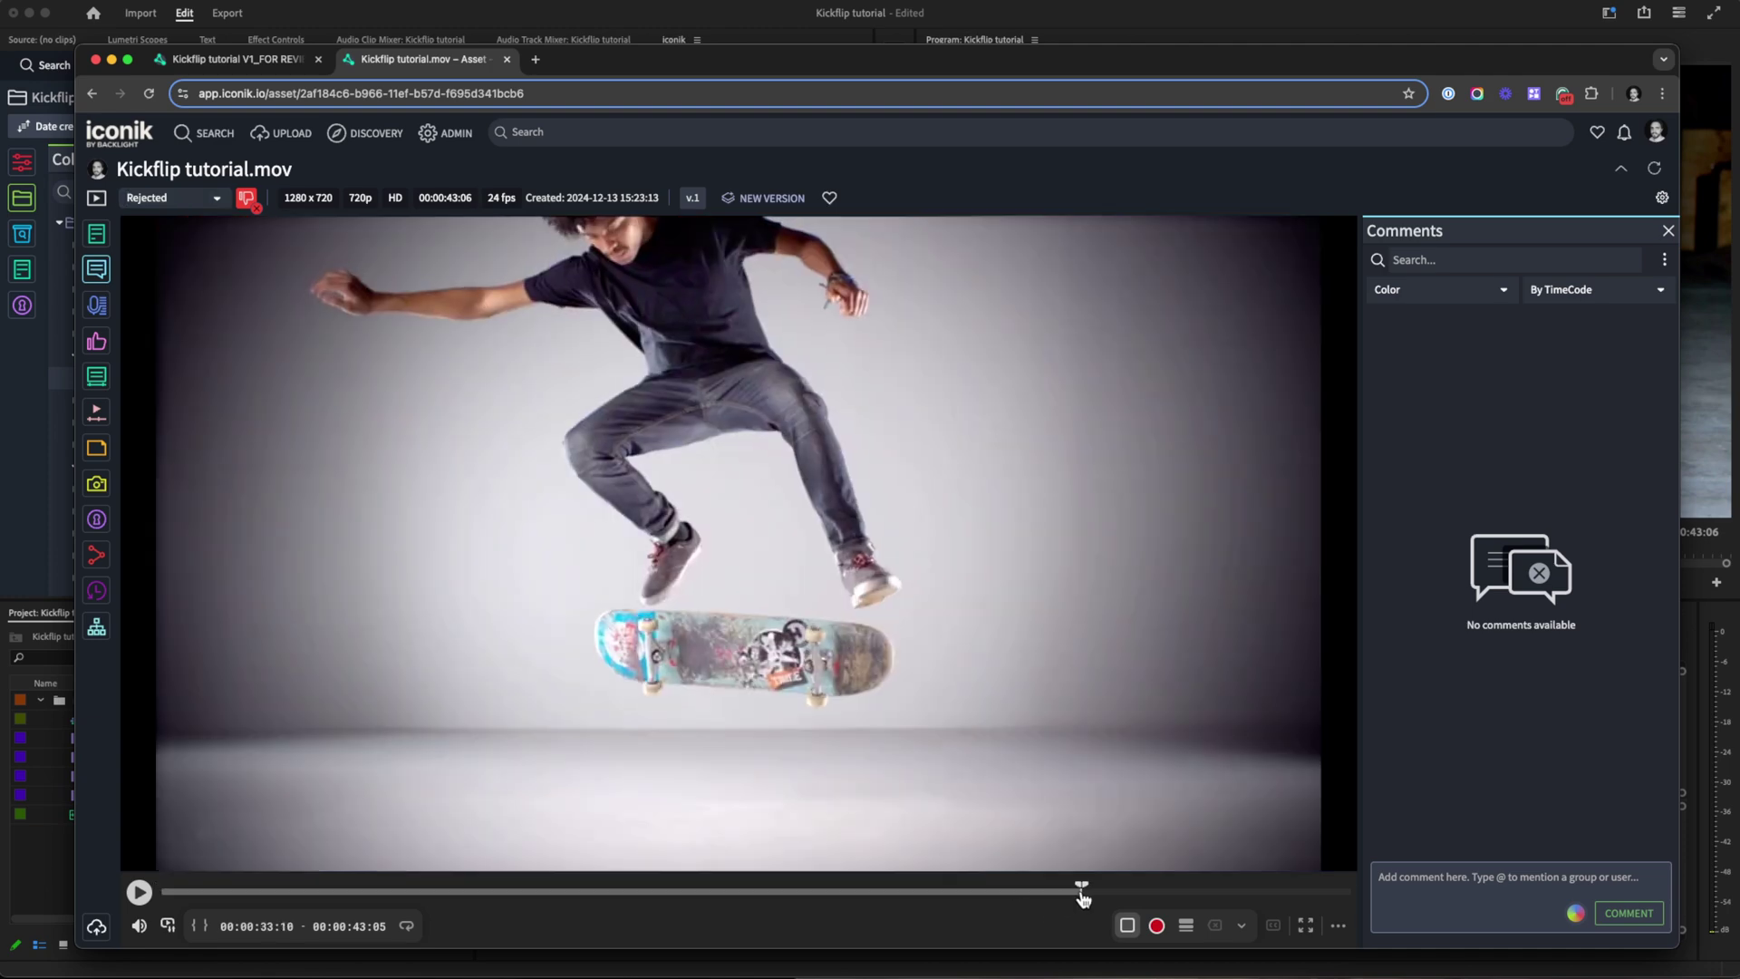
pyautogui.click(1453, 888)
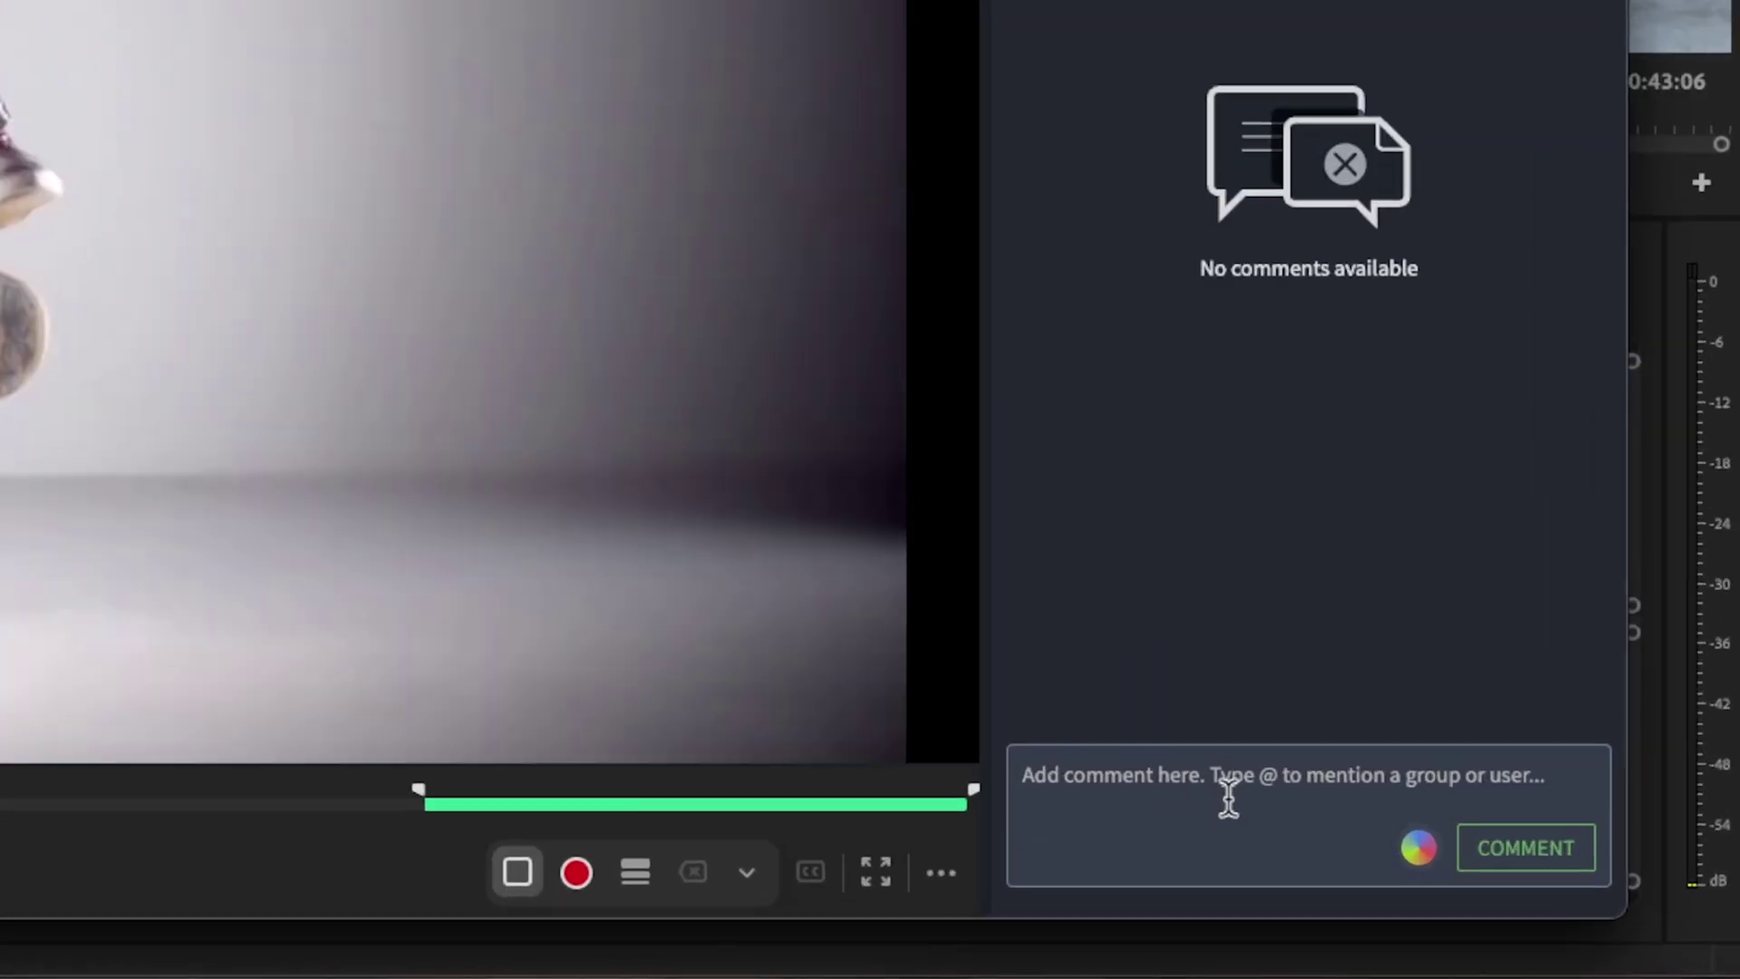
pyautogui.write("Let's add the iconik logo here.")
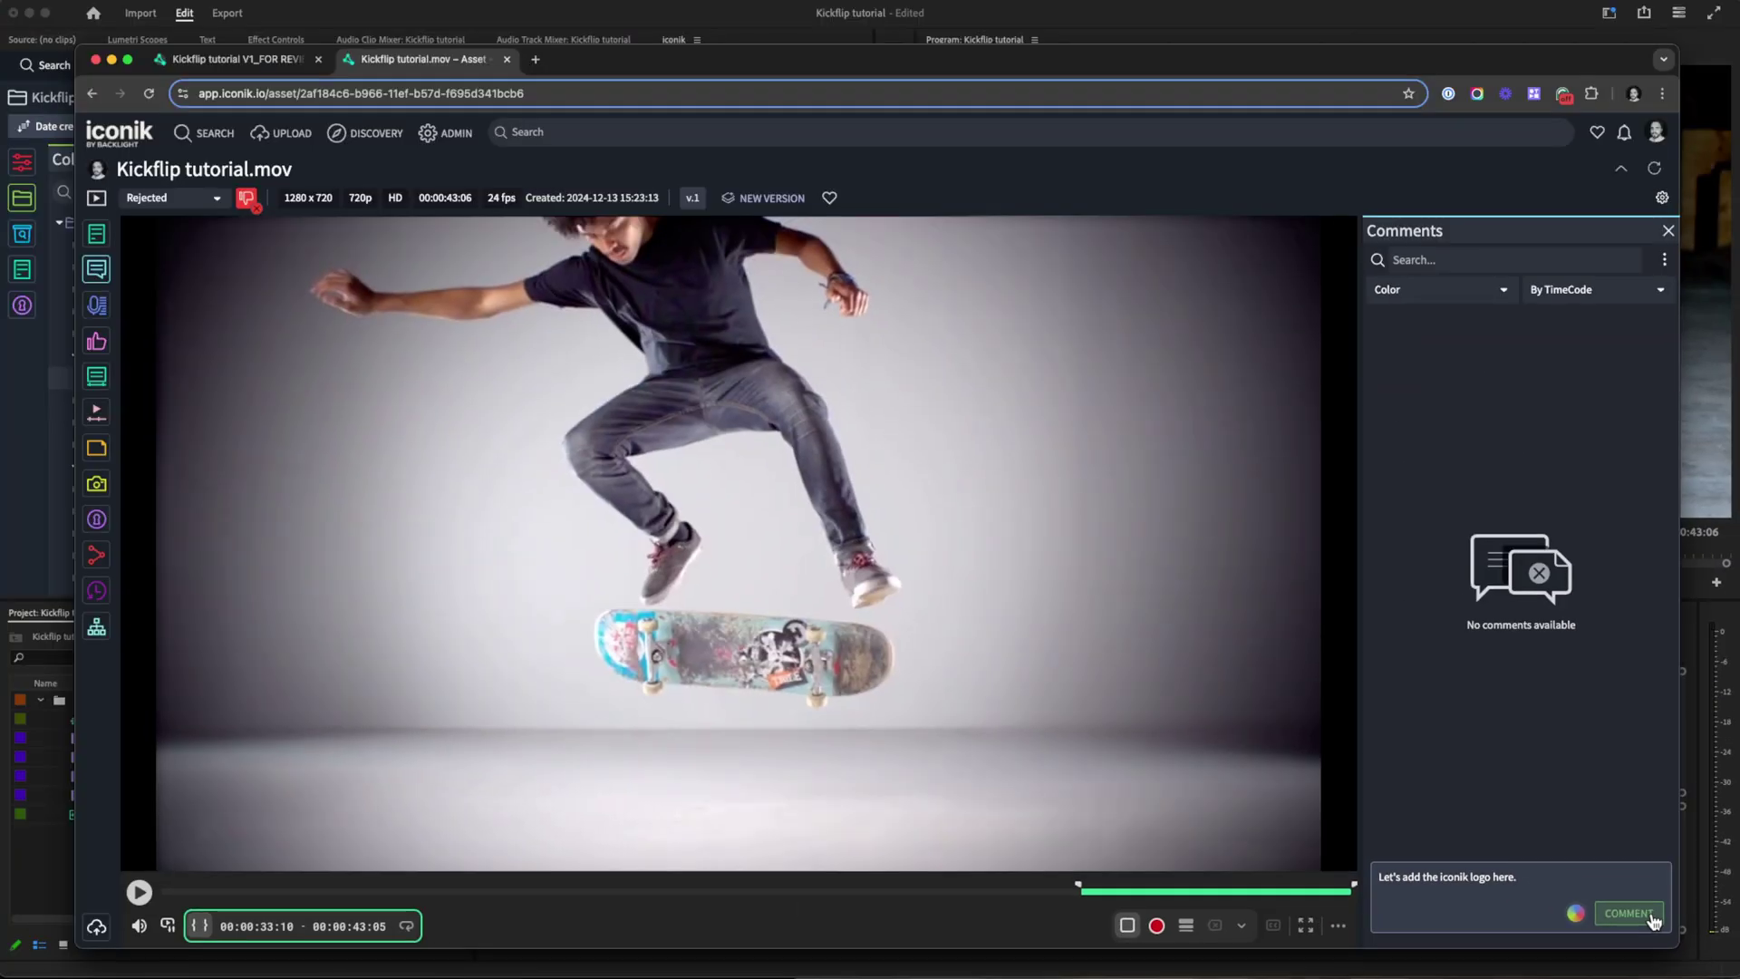
pyautogui.click(1650, 916)
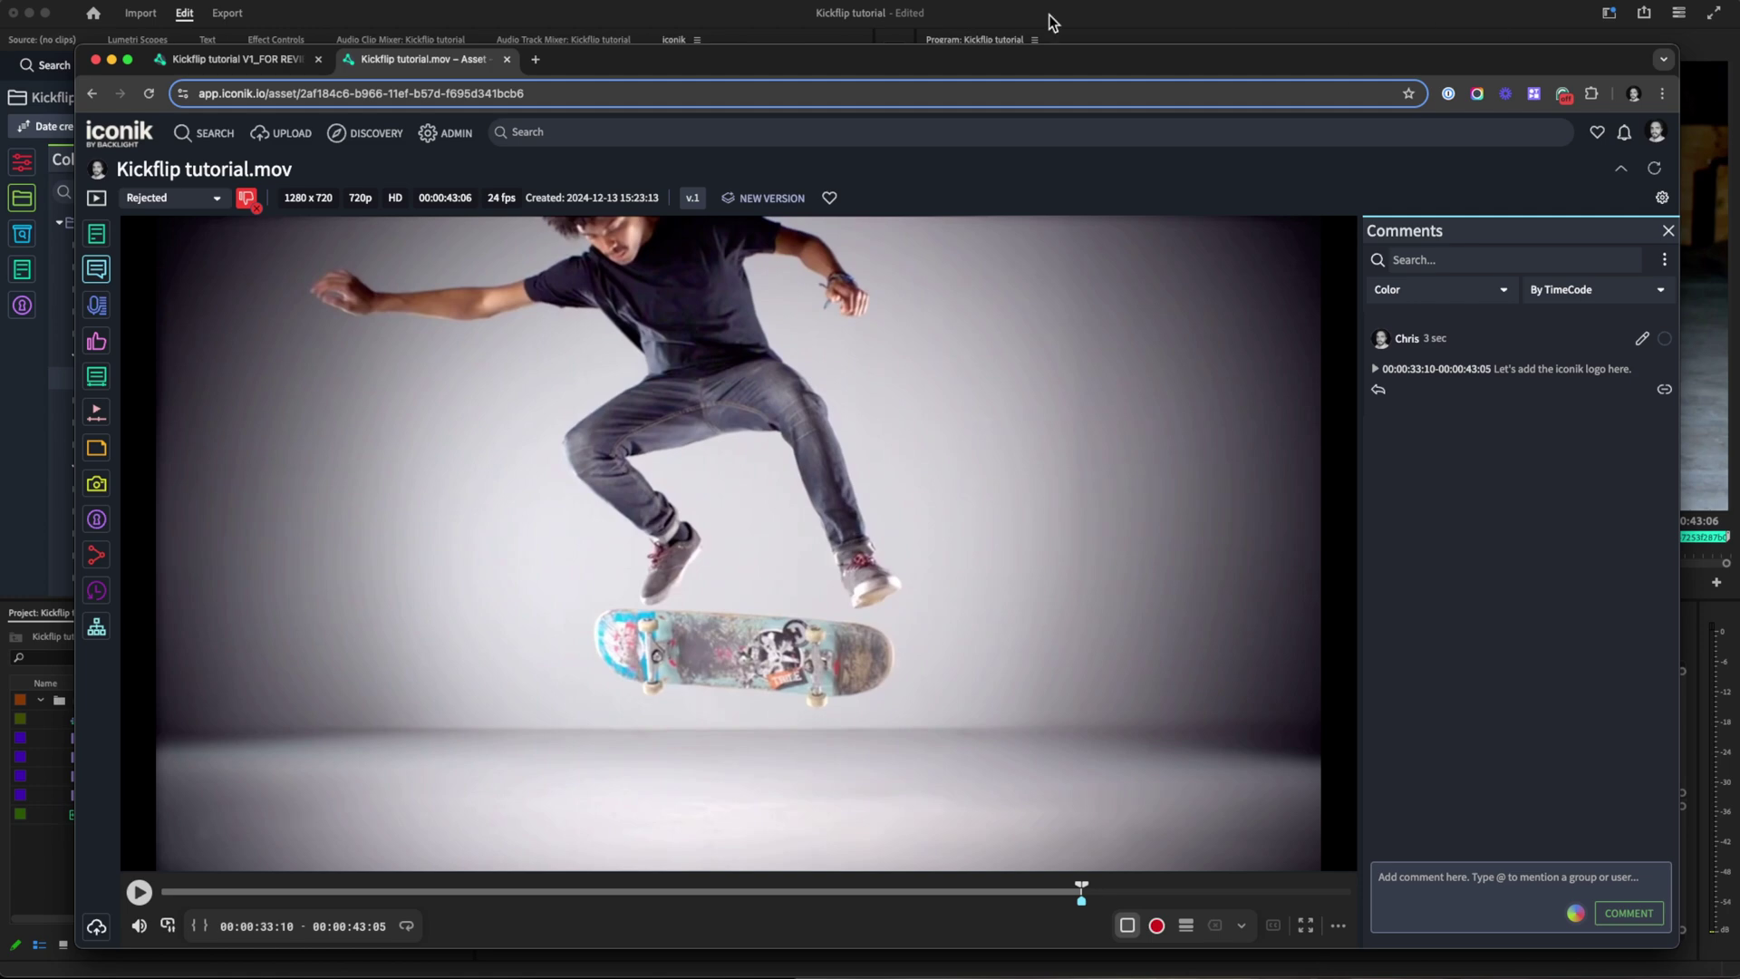
pyautogui.press('super+Tab')
# - Search the iconik library for 'iconik backlight' and open the navy logo asset in the project
pyautogui.moveTo(642, 945); pyautogui.dragTo(668, 947)
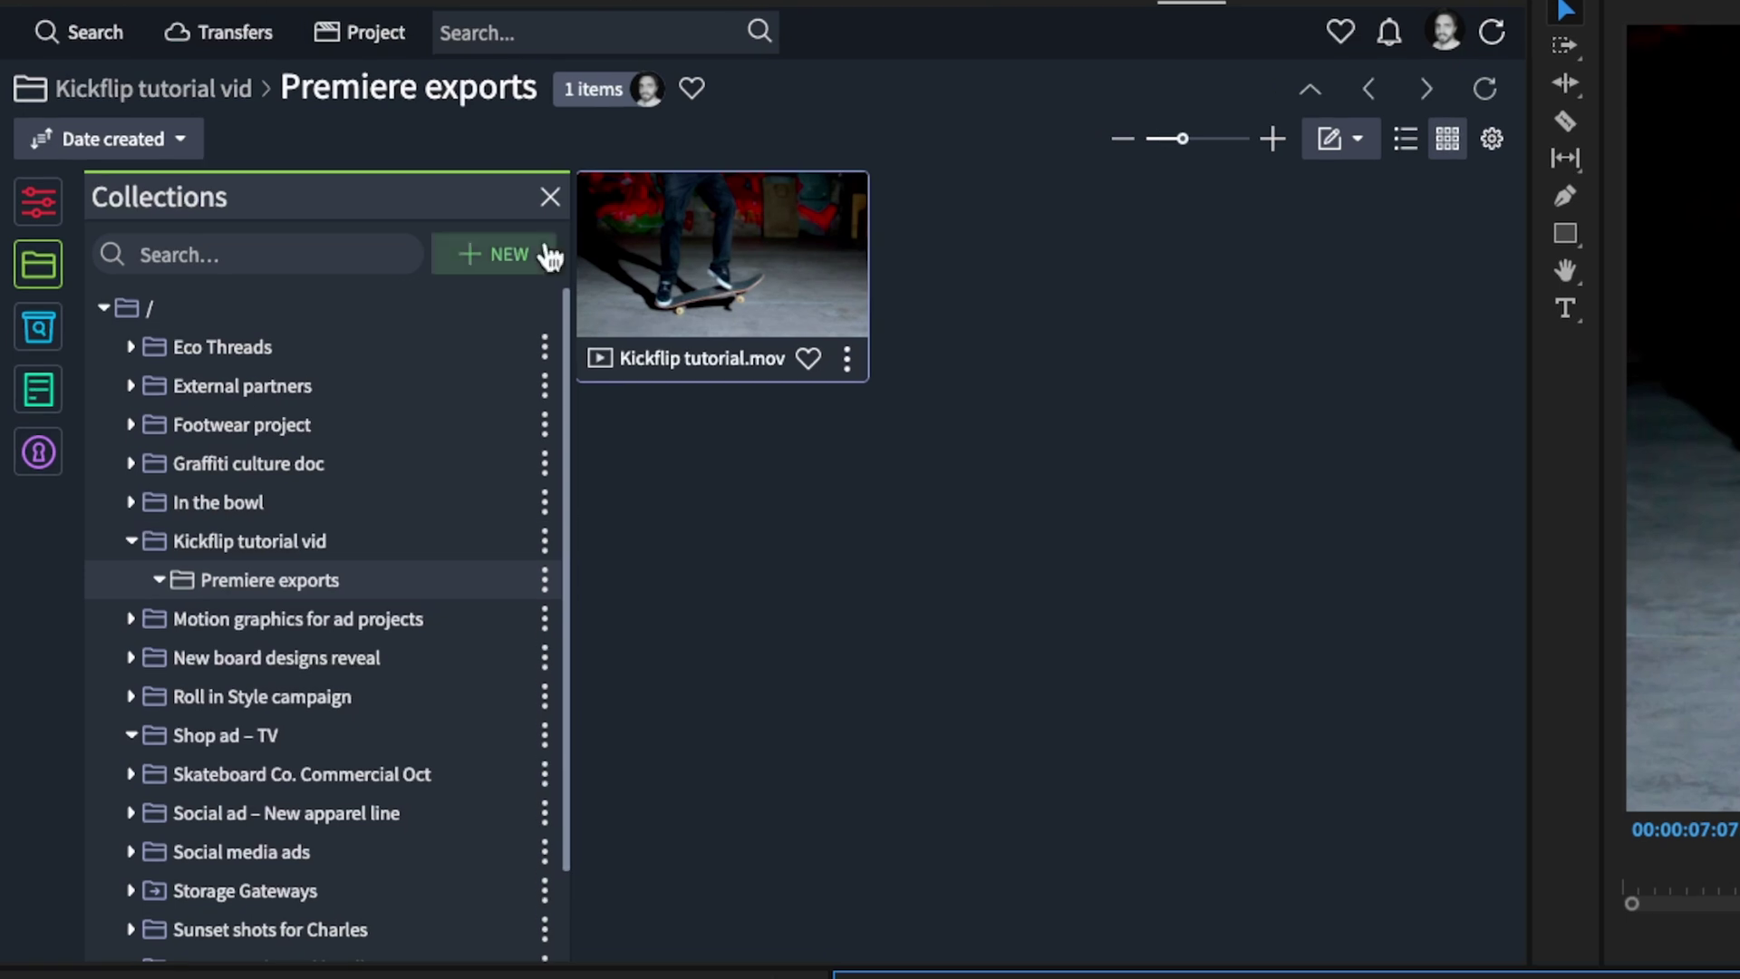
pyautogui.click(301, 71)
pyautogui.write('iconik backlight')
pyautogui.press('Return')
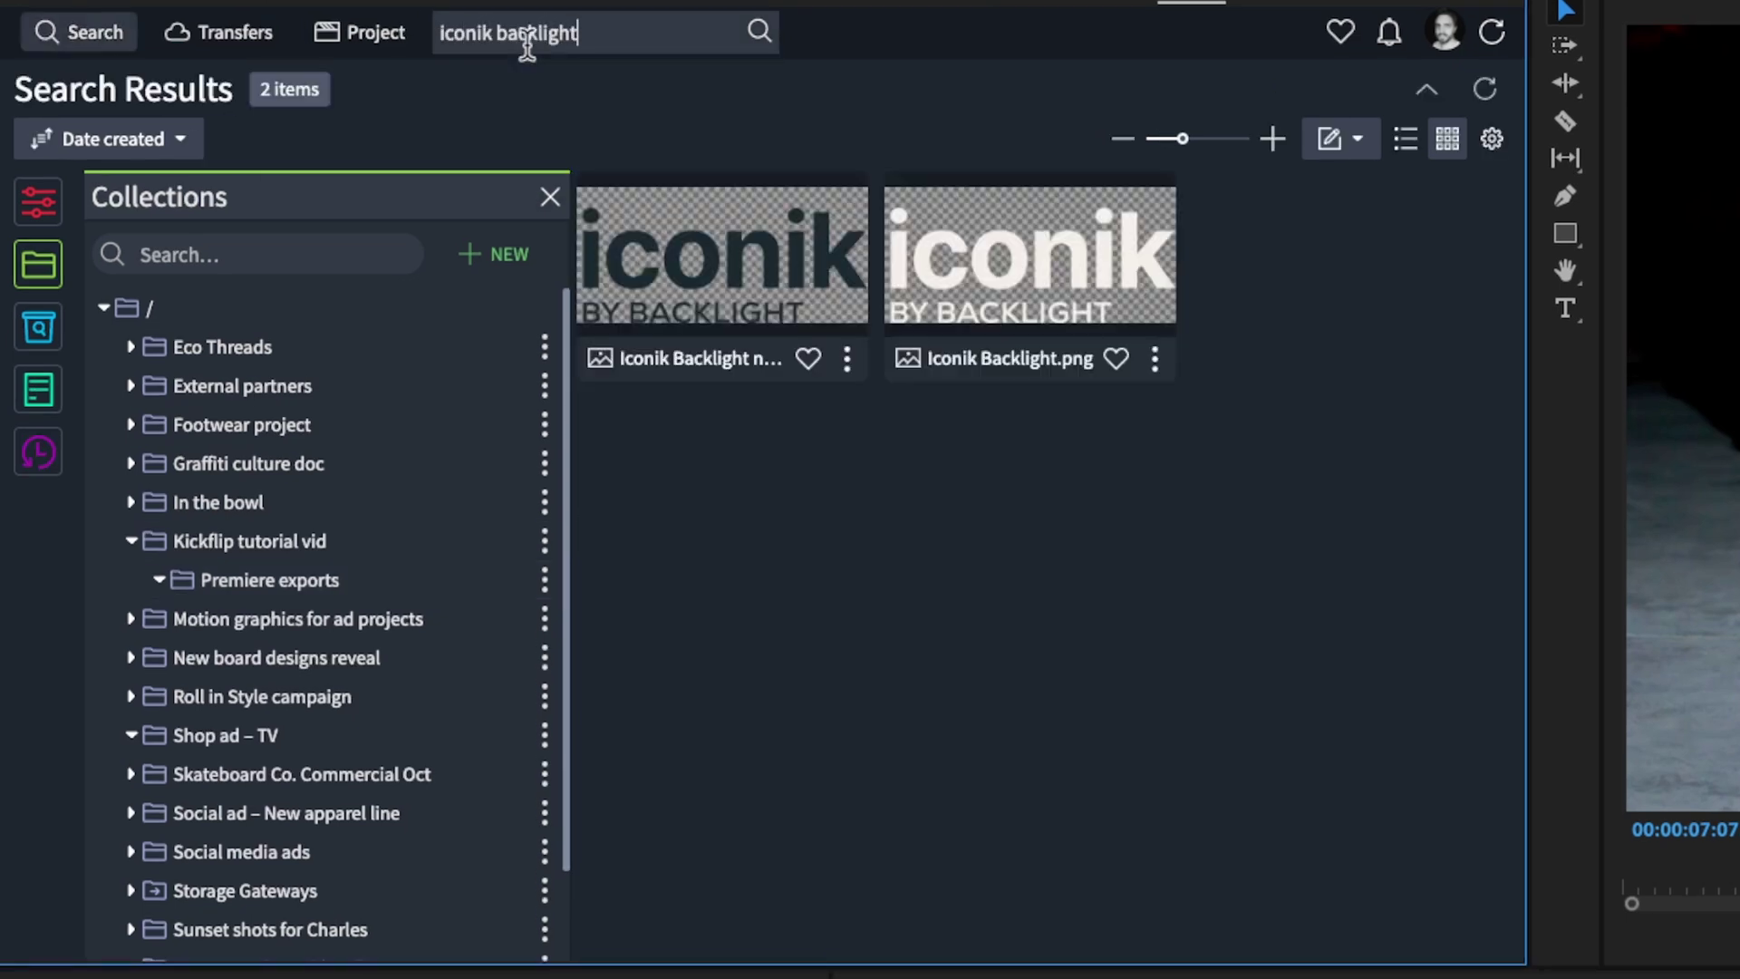
pyautogui.rightClick(785, 318)
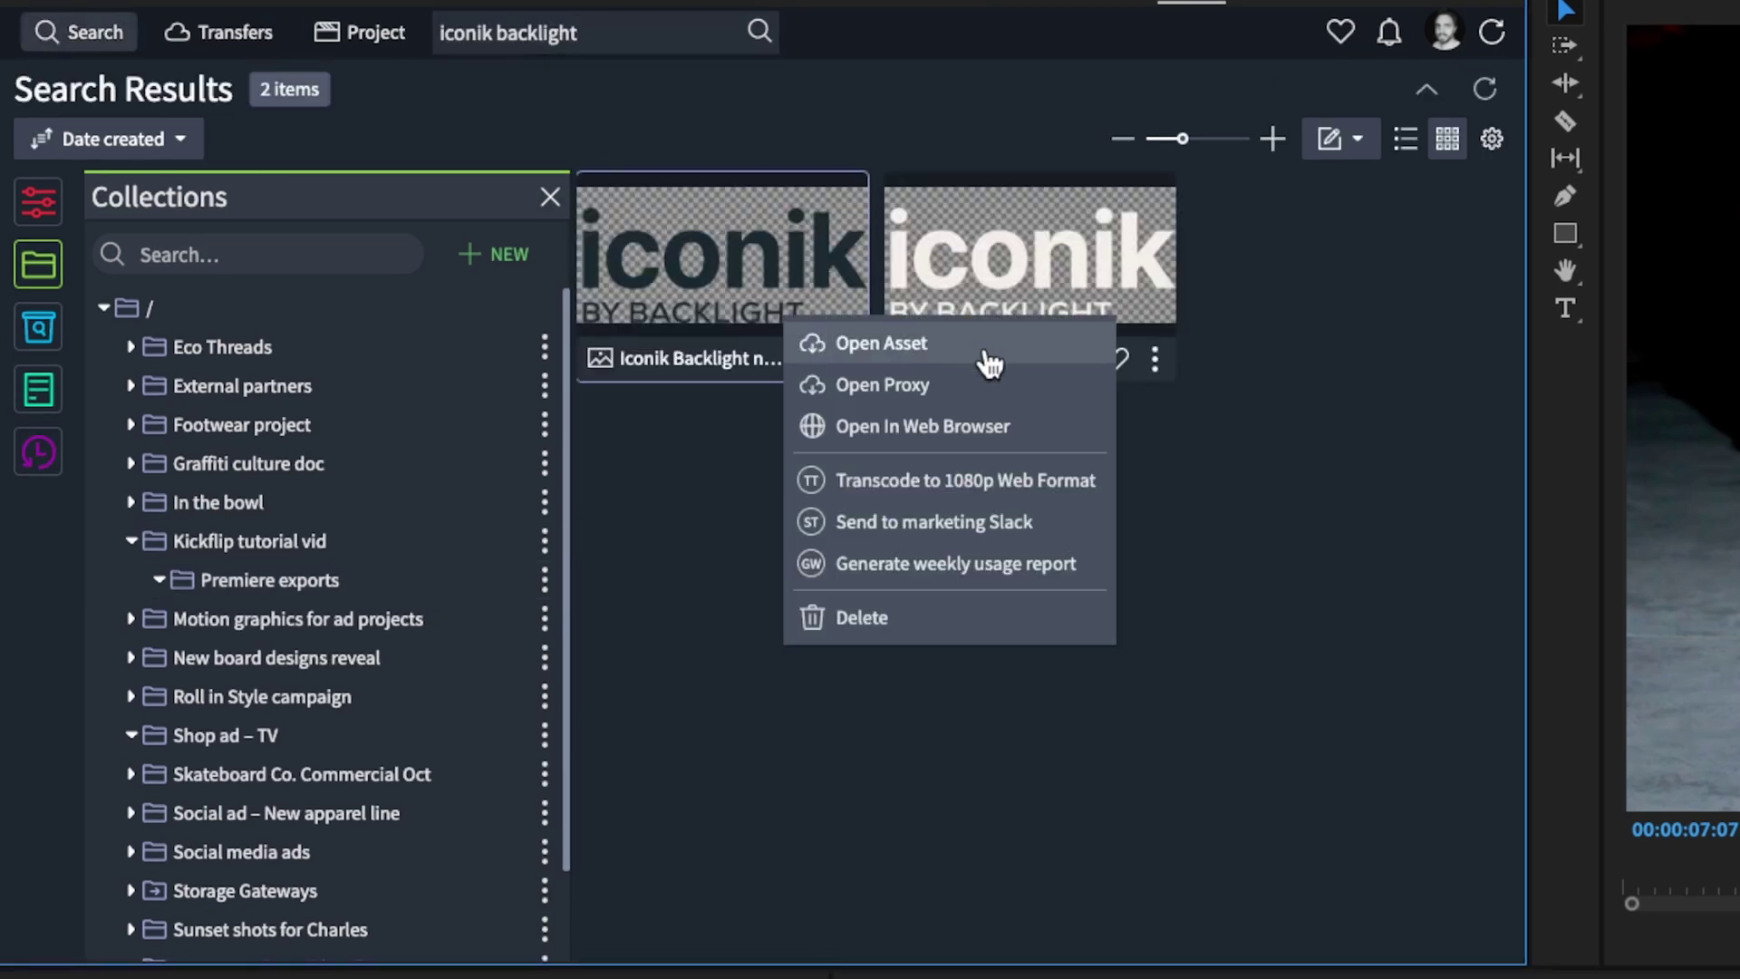
pyautogui.click(990, 364)
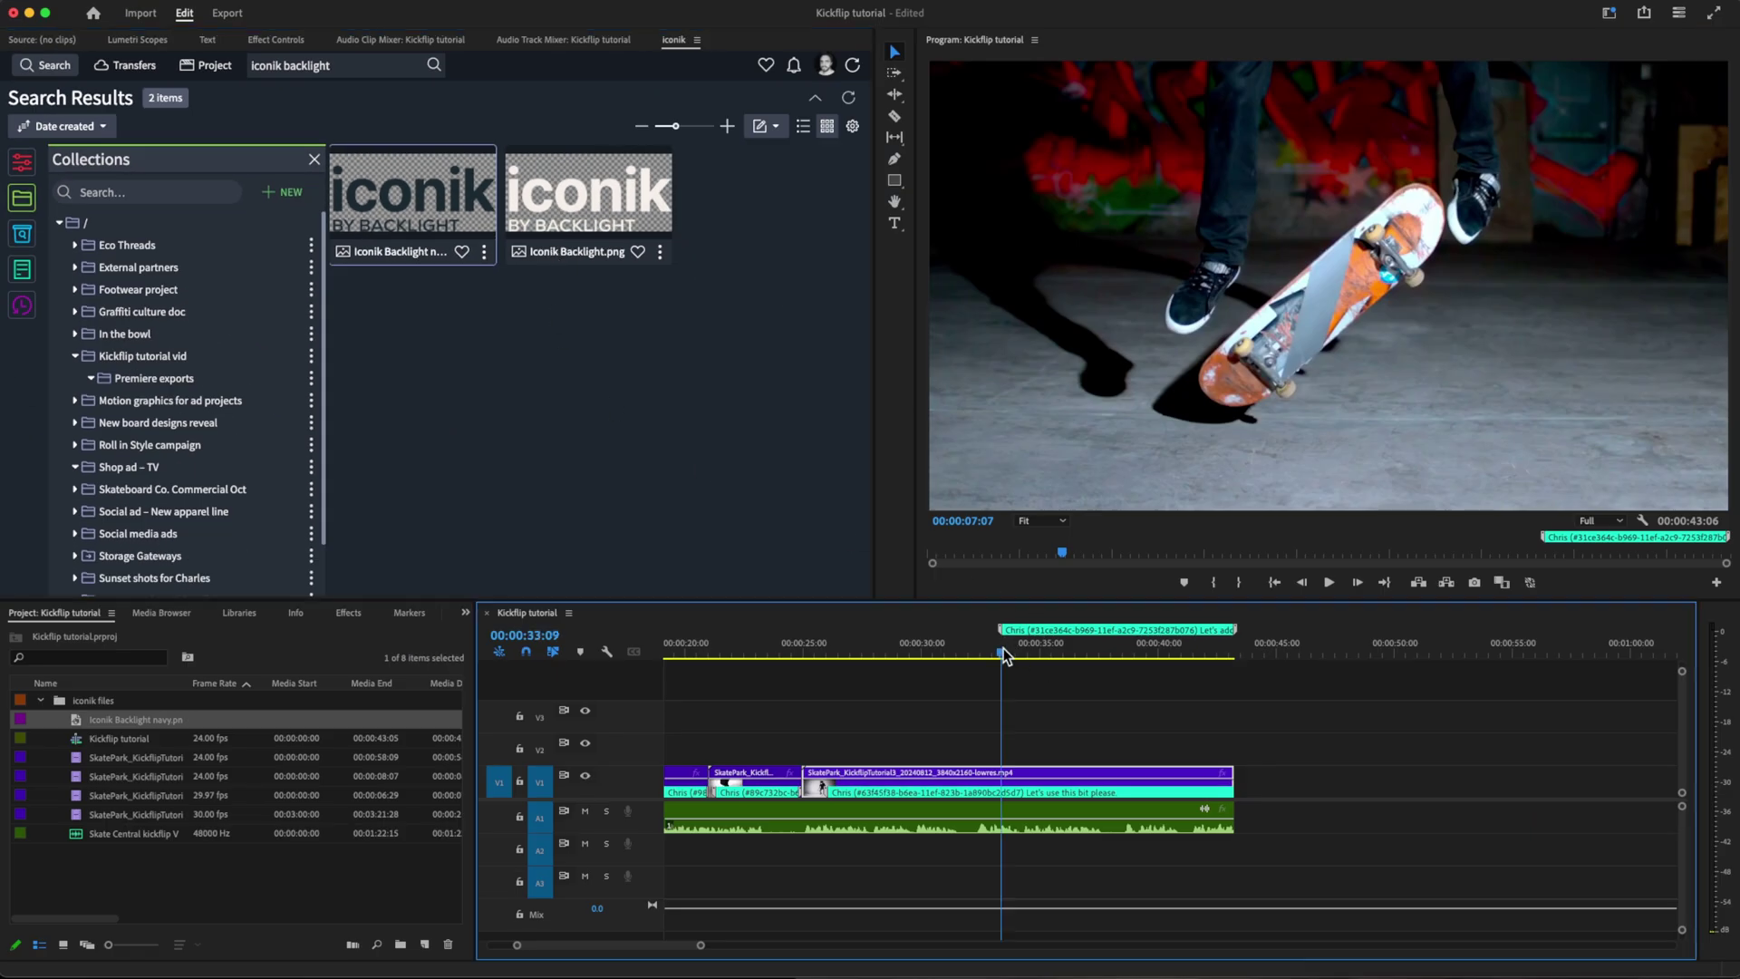
# - Place the navy logo on V2 from about 00:00:33 and extend it to the video's end
pyautogui.click(1003, 654)
pyautogui.moveTo(138, 723); pyautogui.dragTo(1004, 745)
pyautogui.click(1049, 646)
pyautogui.moveTo(1119, 749); pyautogui.dragTo(1231, 749)
pyautogui.click(1110, 651)
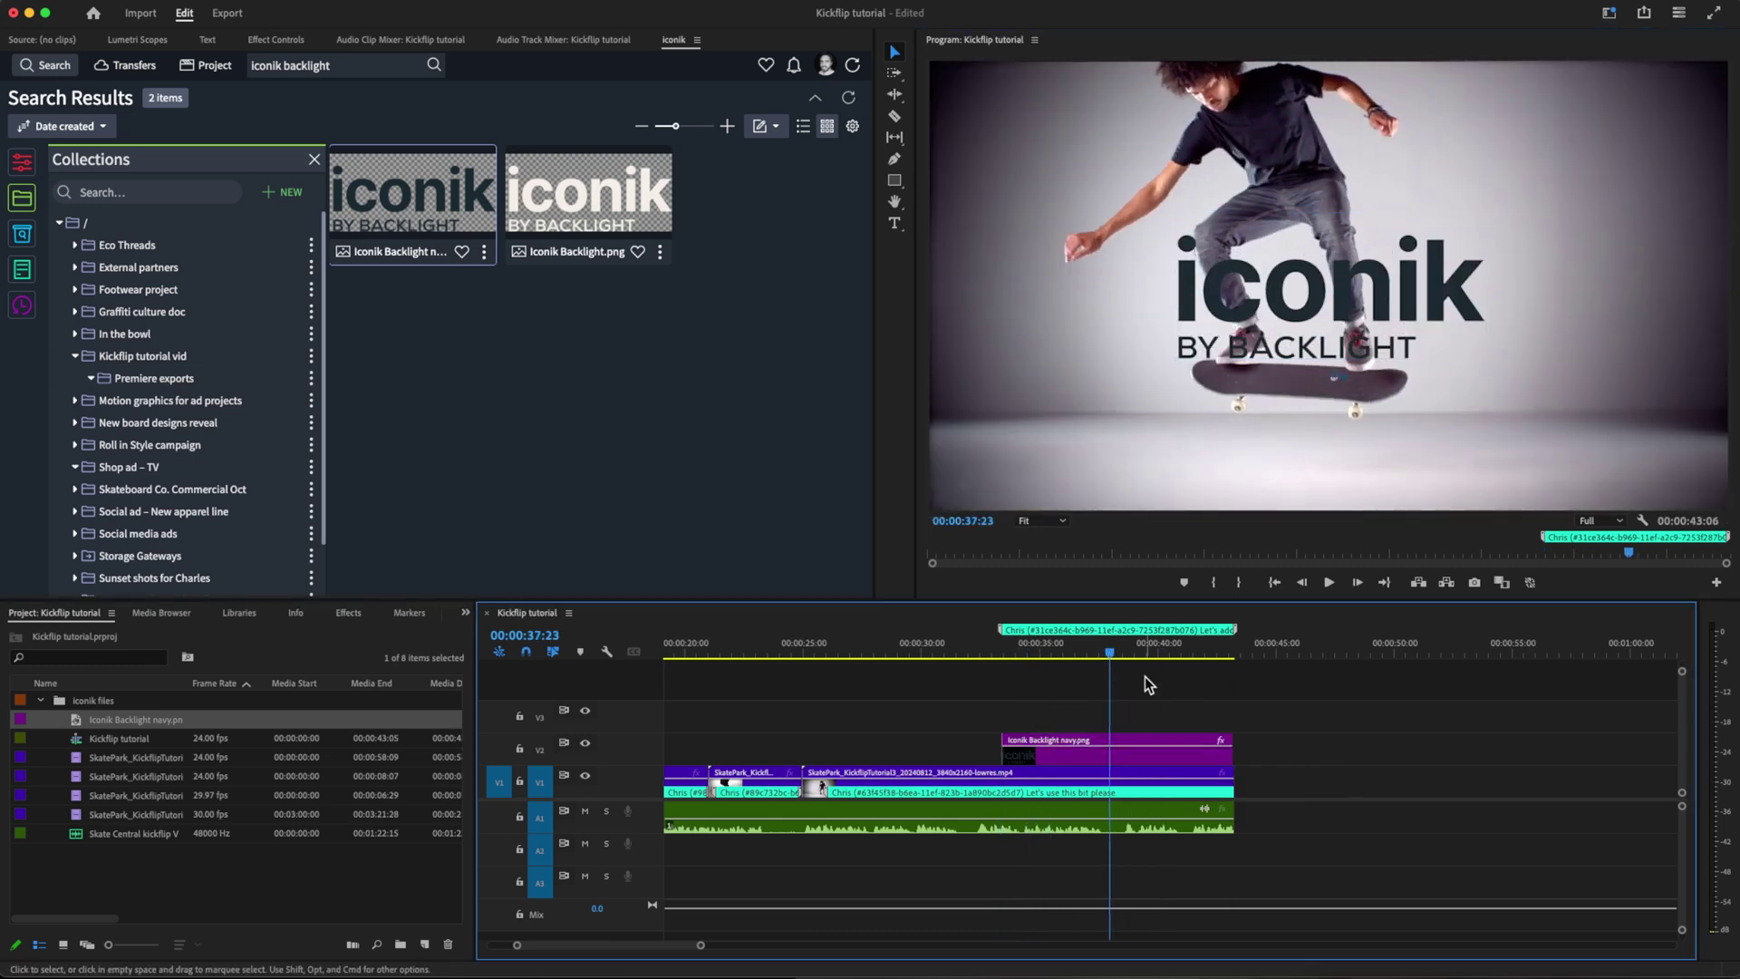
pyautogui.click(1172, 652)
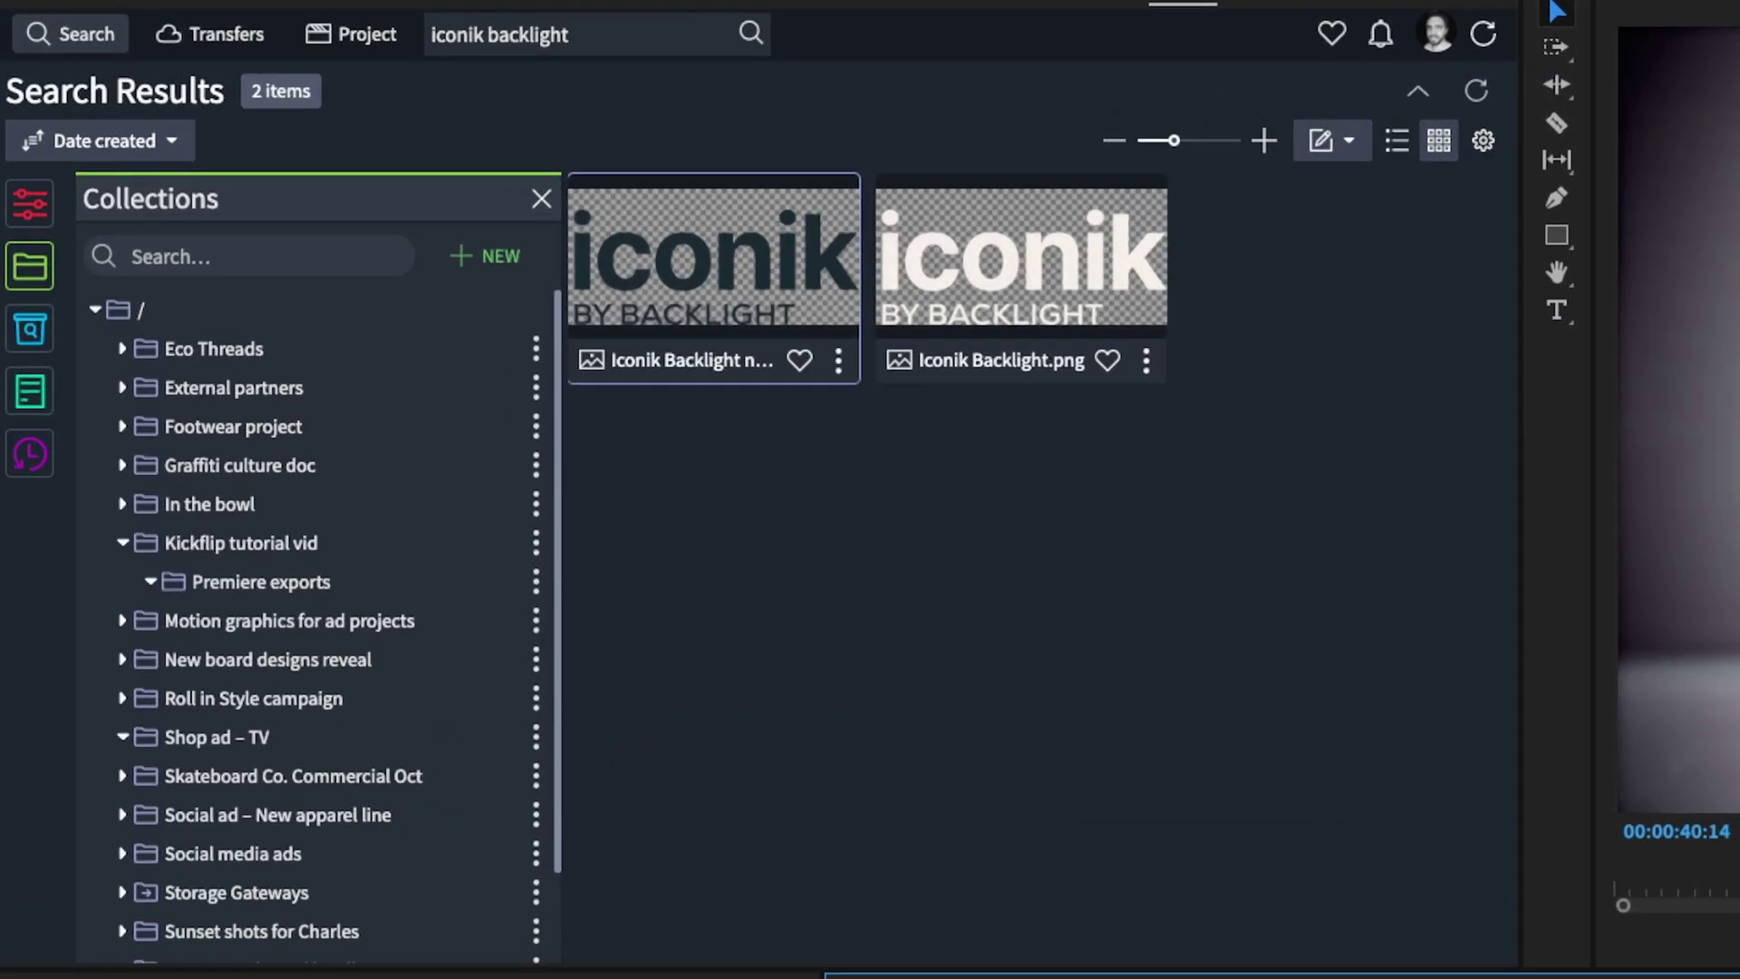
# - Reconnect the Kickflip tutorial sequence's proxies to their originals and widen the file name column
pyautogui.click(388, 43)
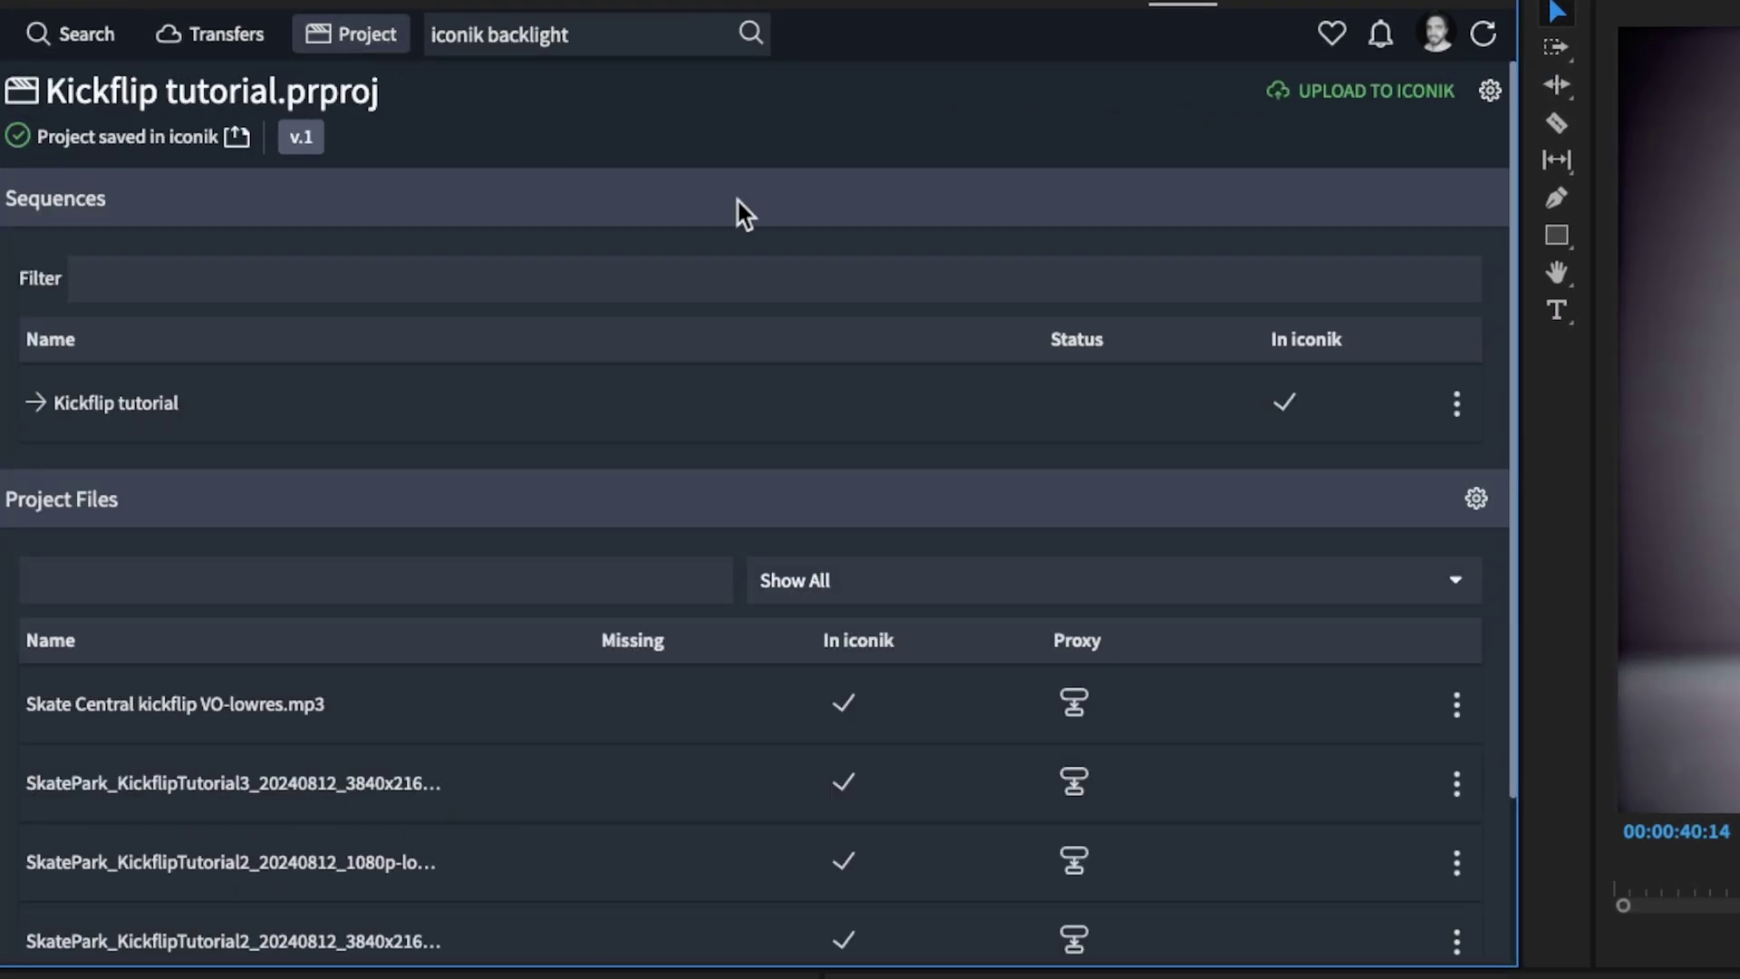
pyautogui.click(1457, 404)
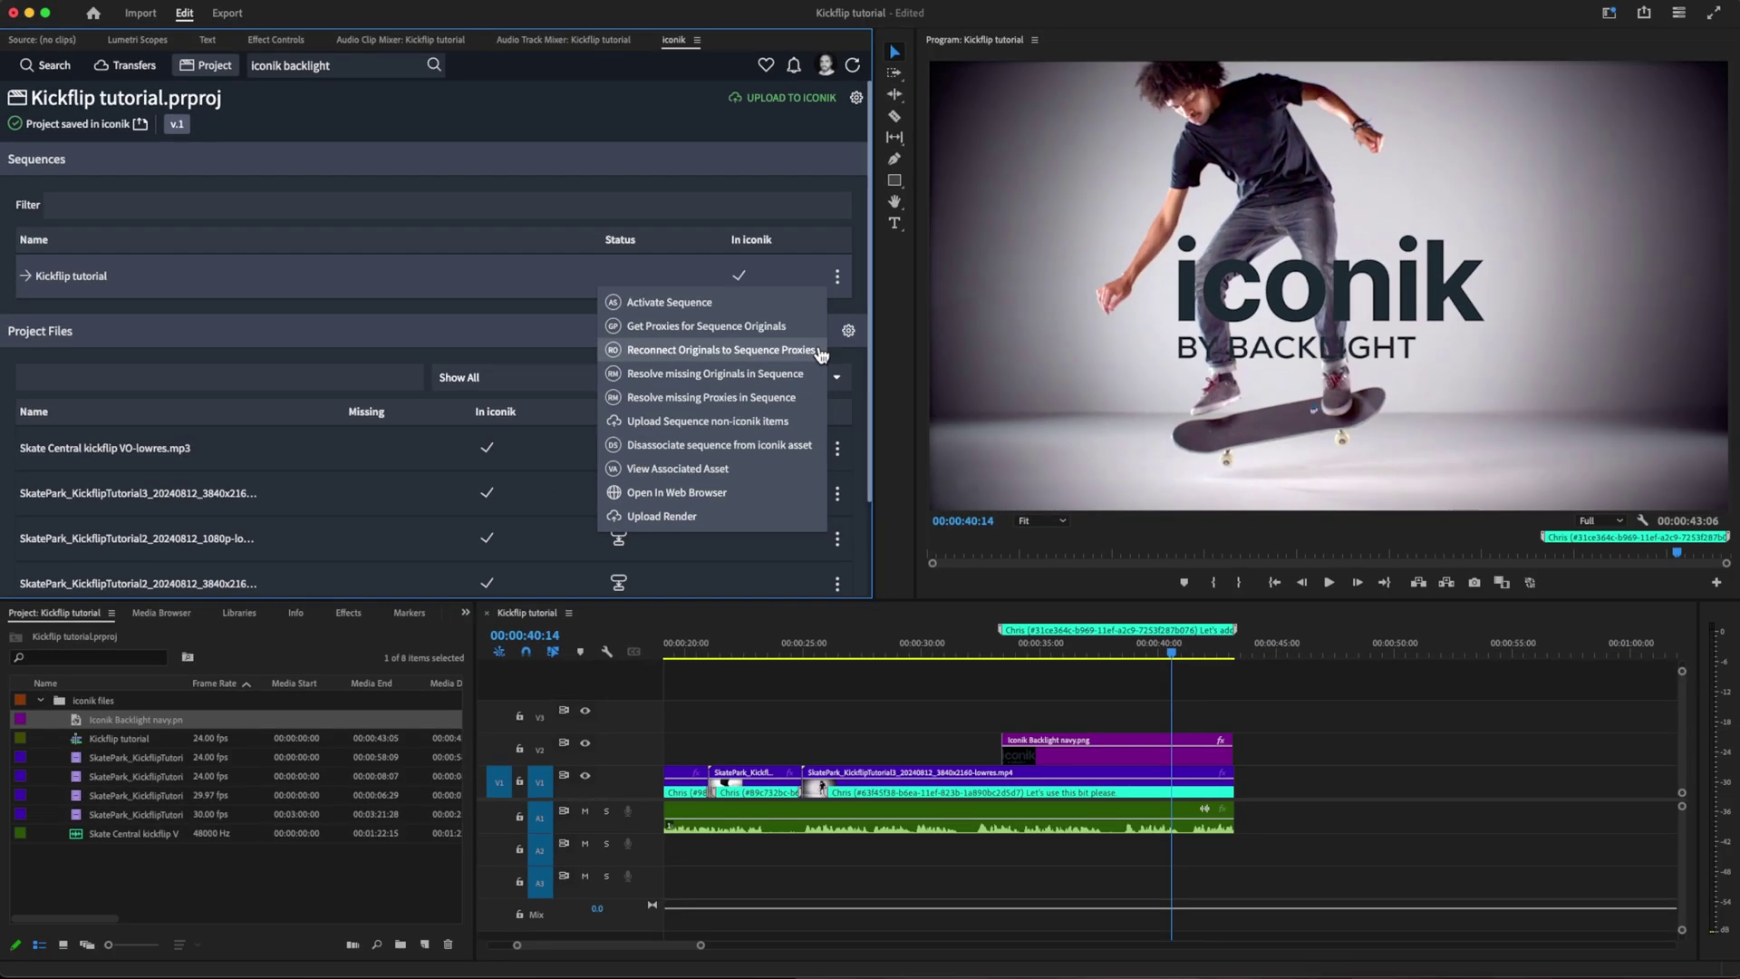
pyautogui.click(820, 350)
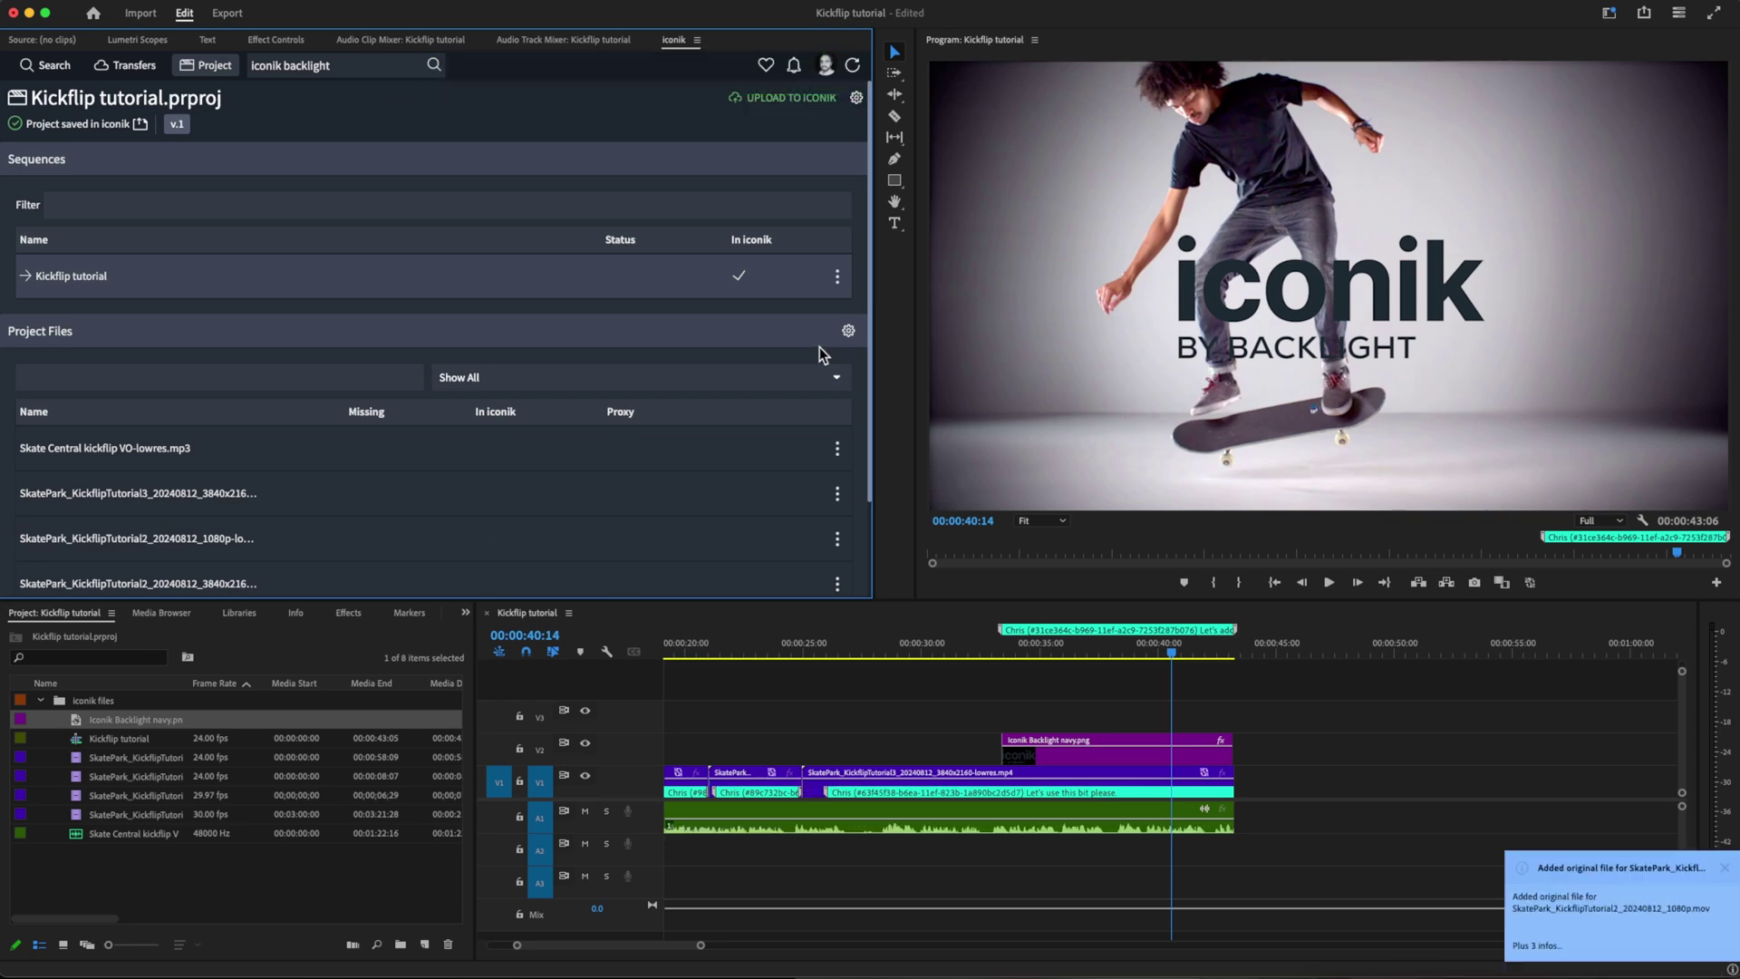
pyautogui.moveTo(187, 683); pyautogui.dragTo(336, 688)
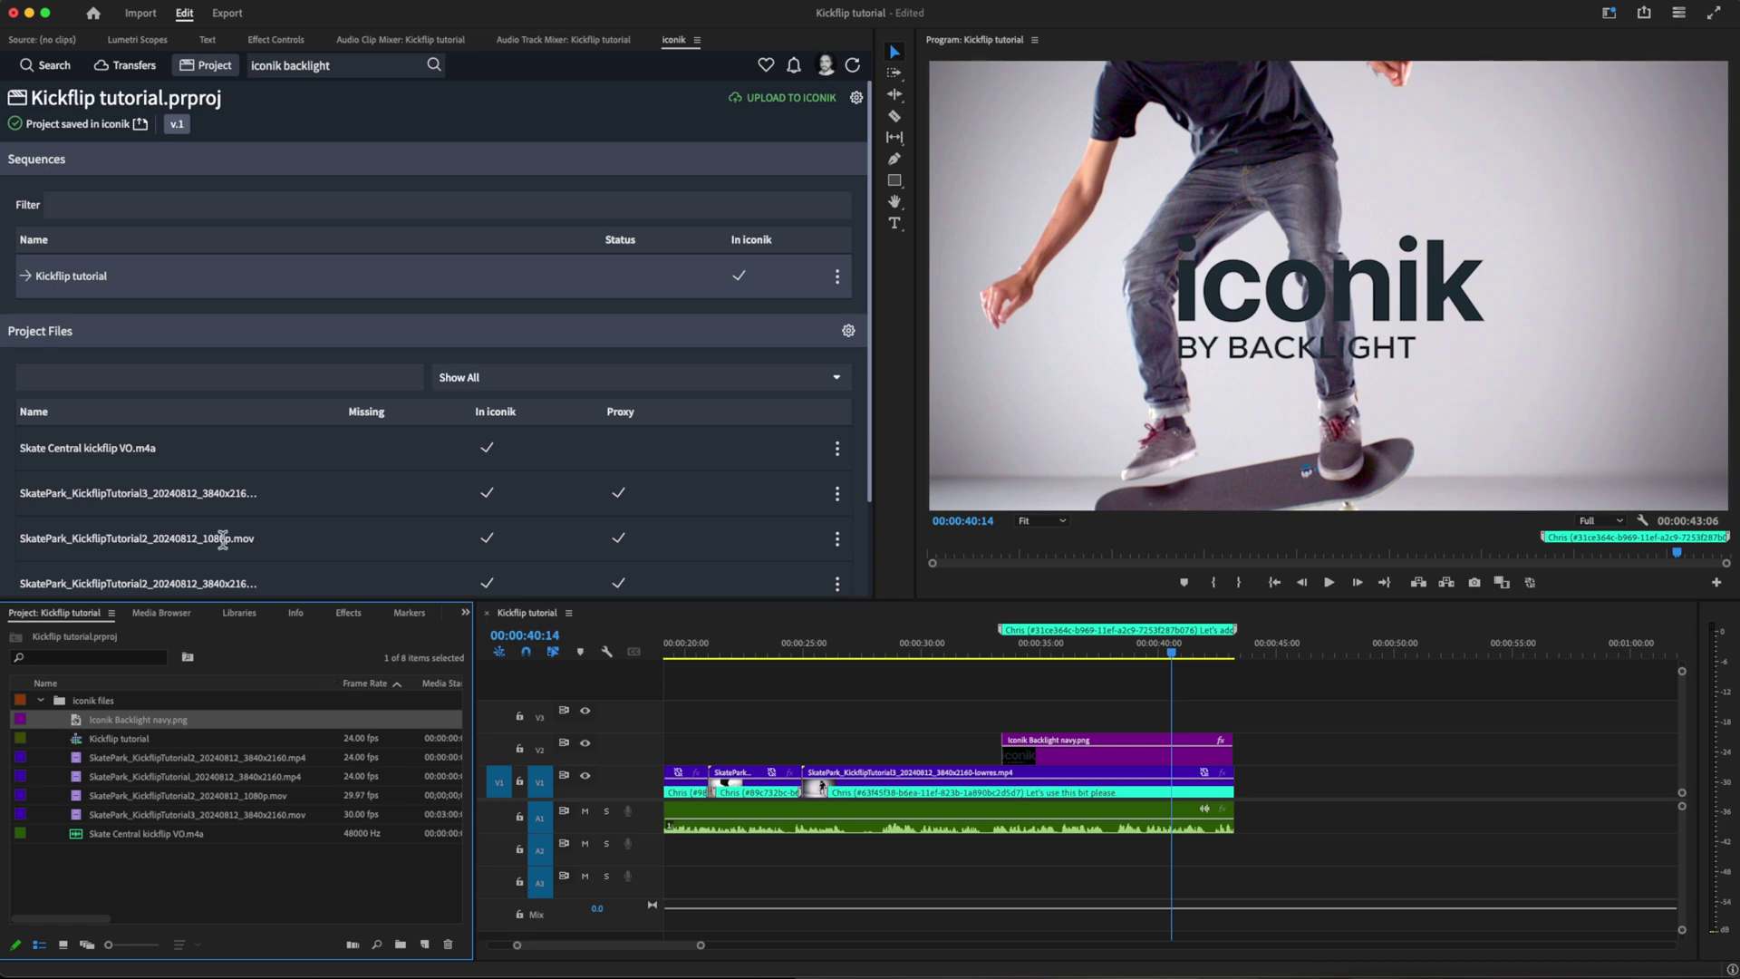
# - Upload the current sequence to Premiere exports as a new version of Kickflip tutorial.mov, then refresh
pyautogui.click(45, 65)
pyautogui.click(199, 381)
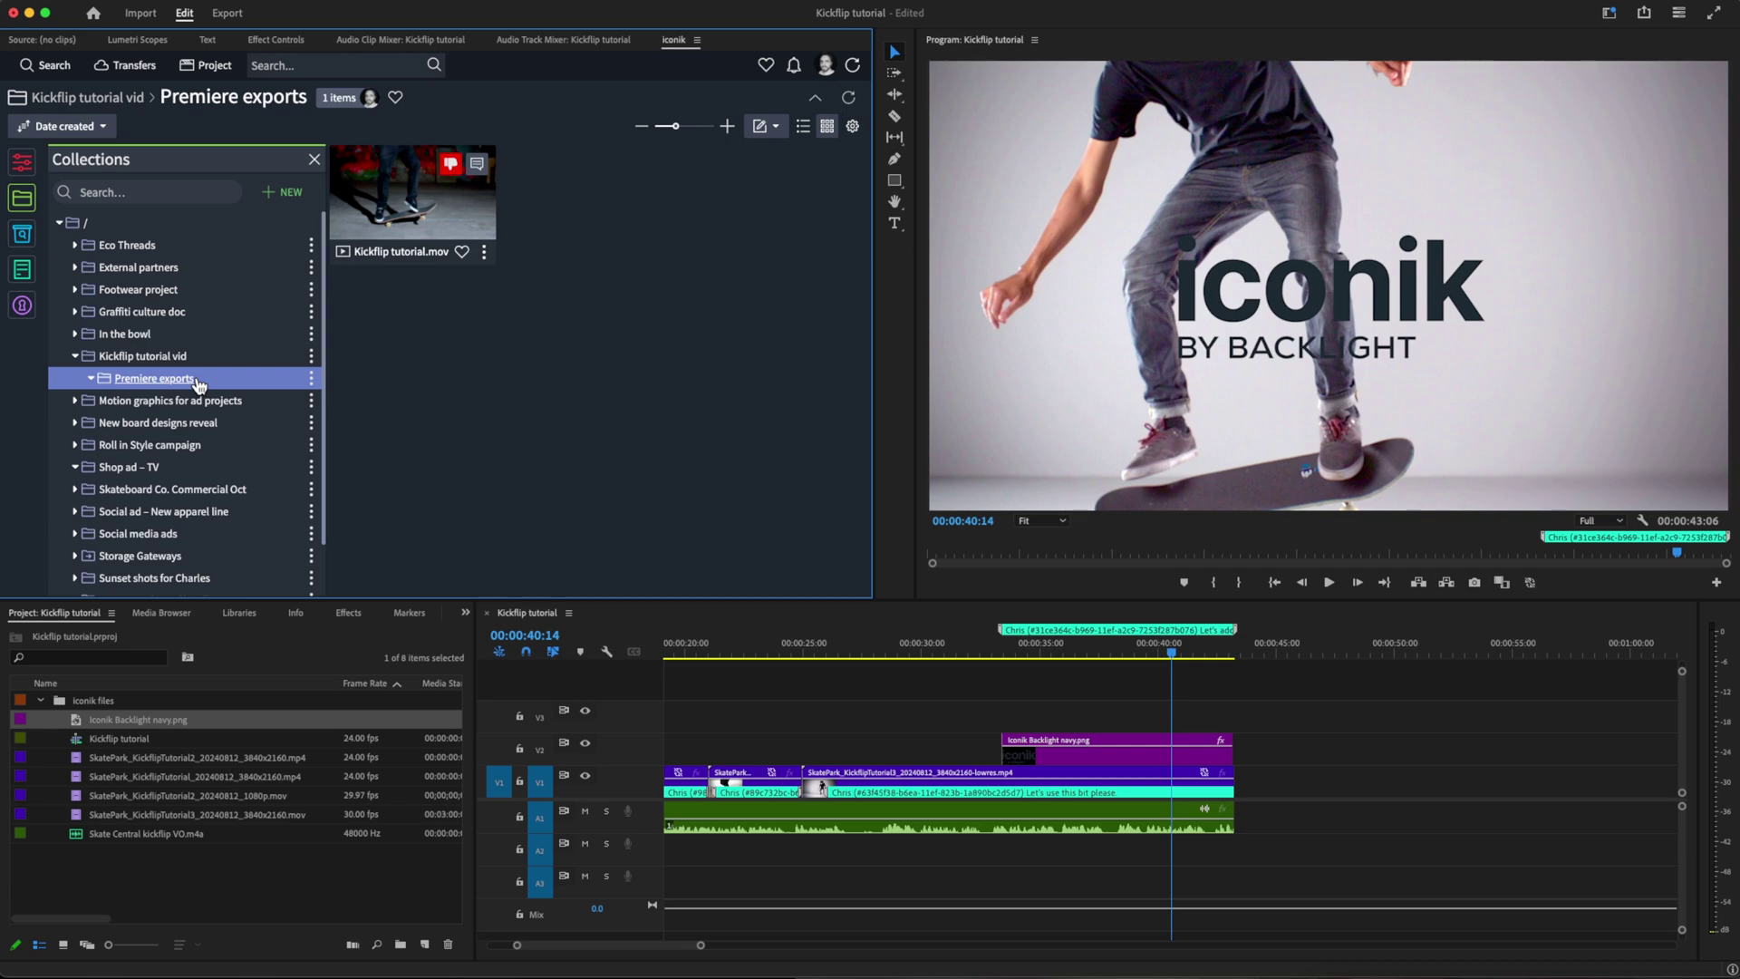
pyautogui.click(852, 127)
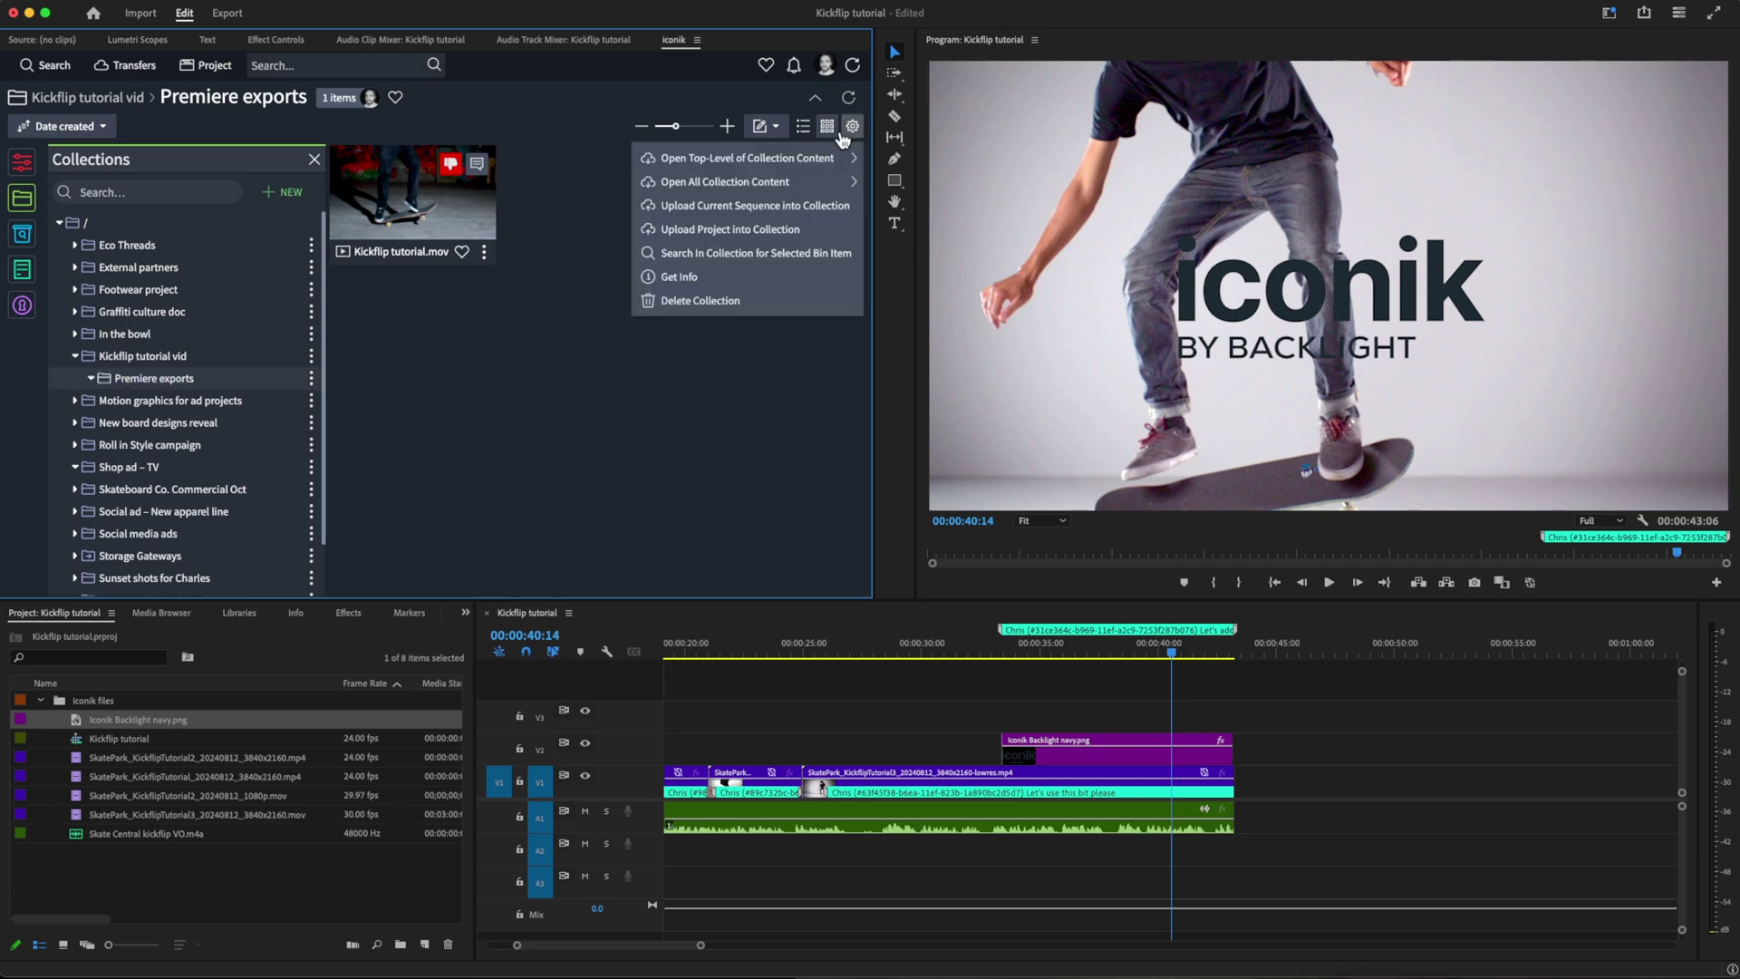
pyautogui.click(853, 220)
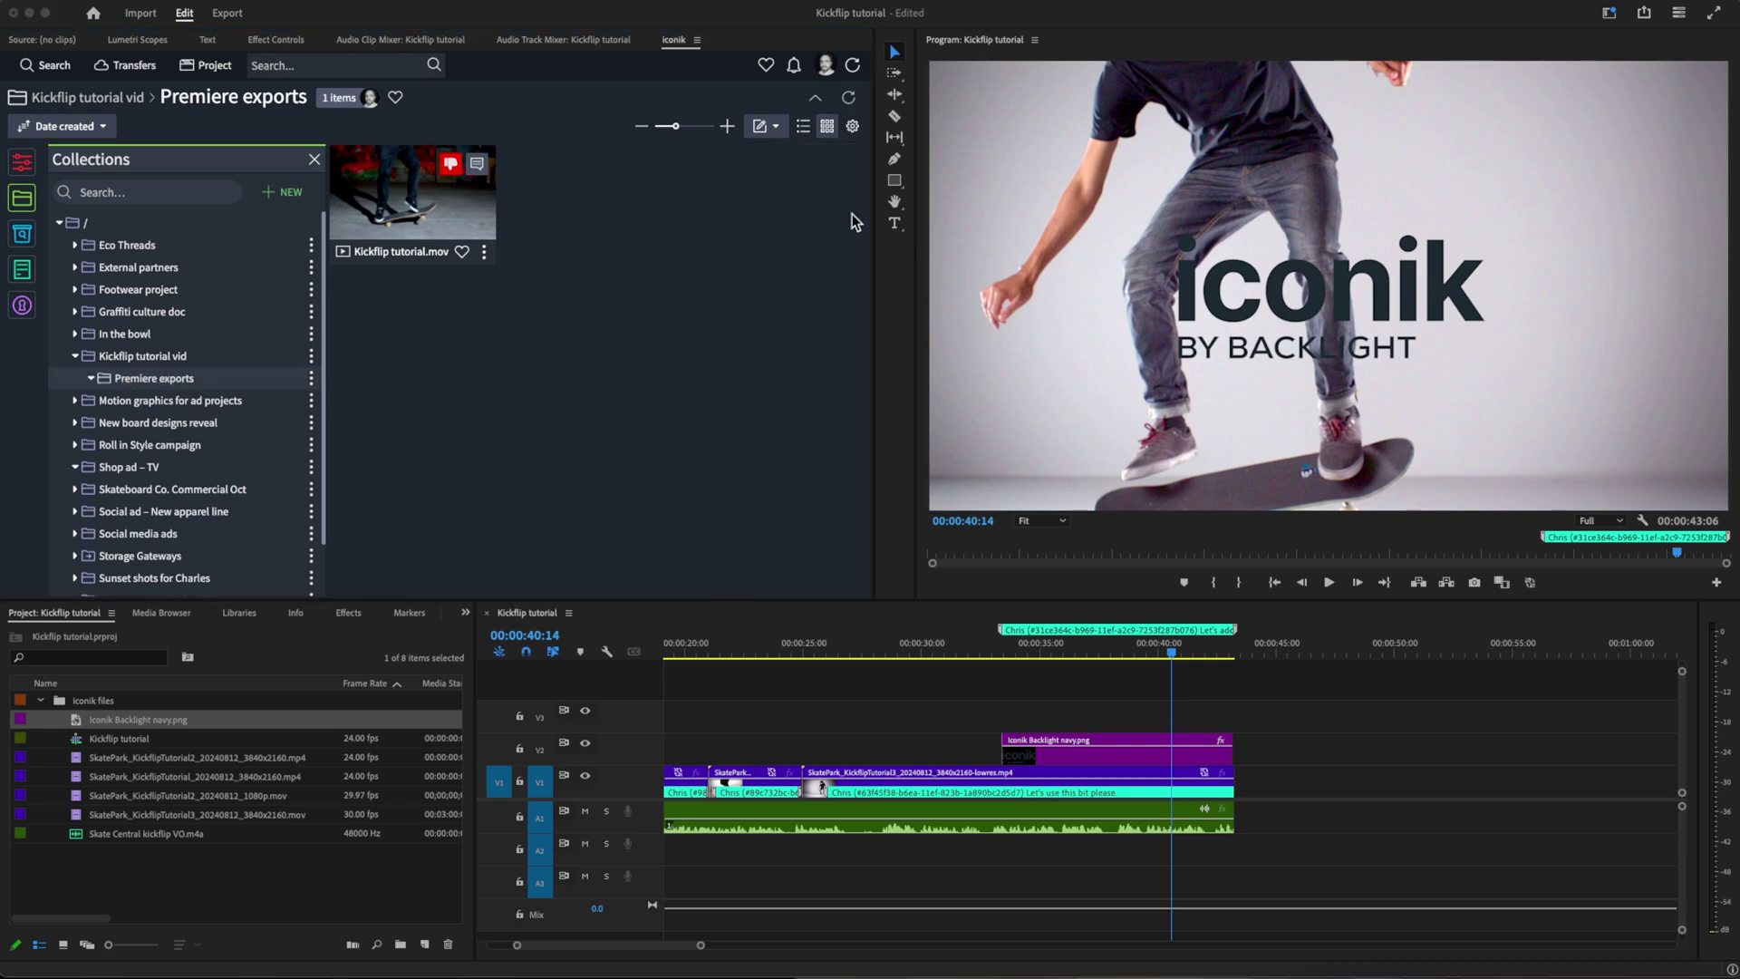
pyautogui.moveTo(1042, 186); pyautogui.dragTo(934, 243)
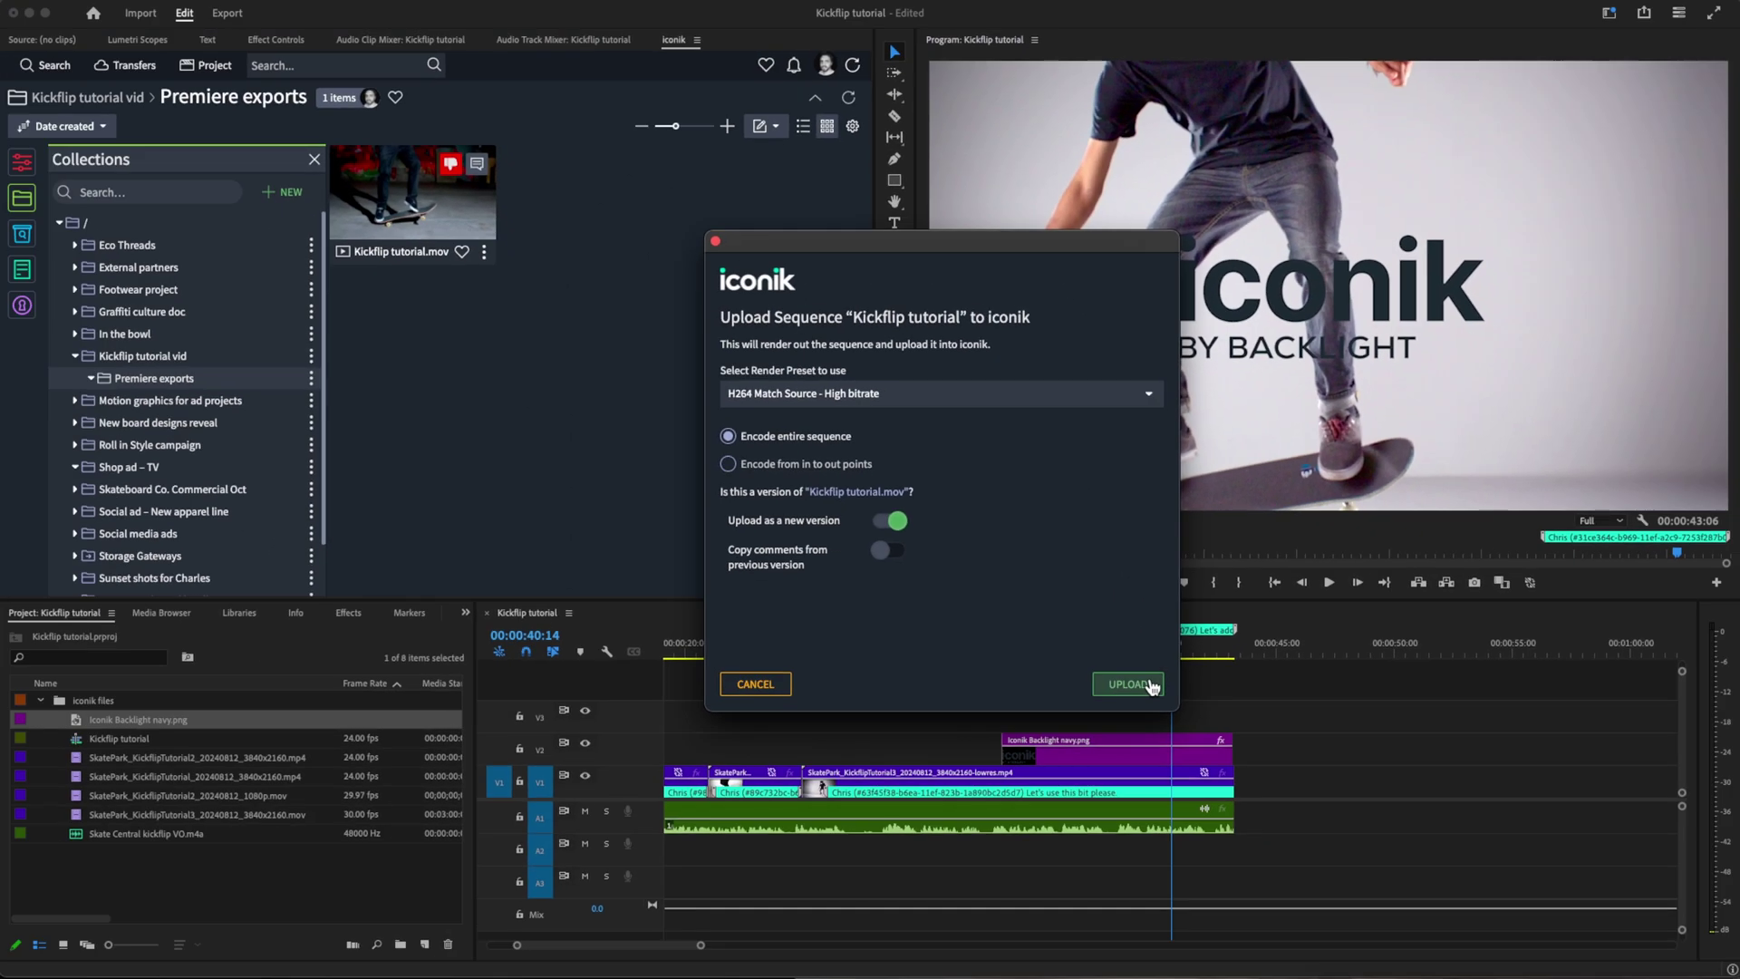
pyautogui.click(1128, 685)
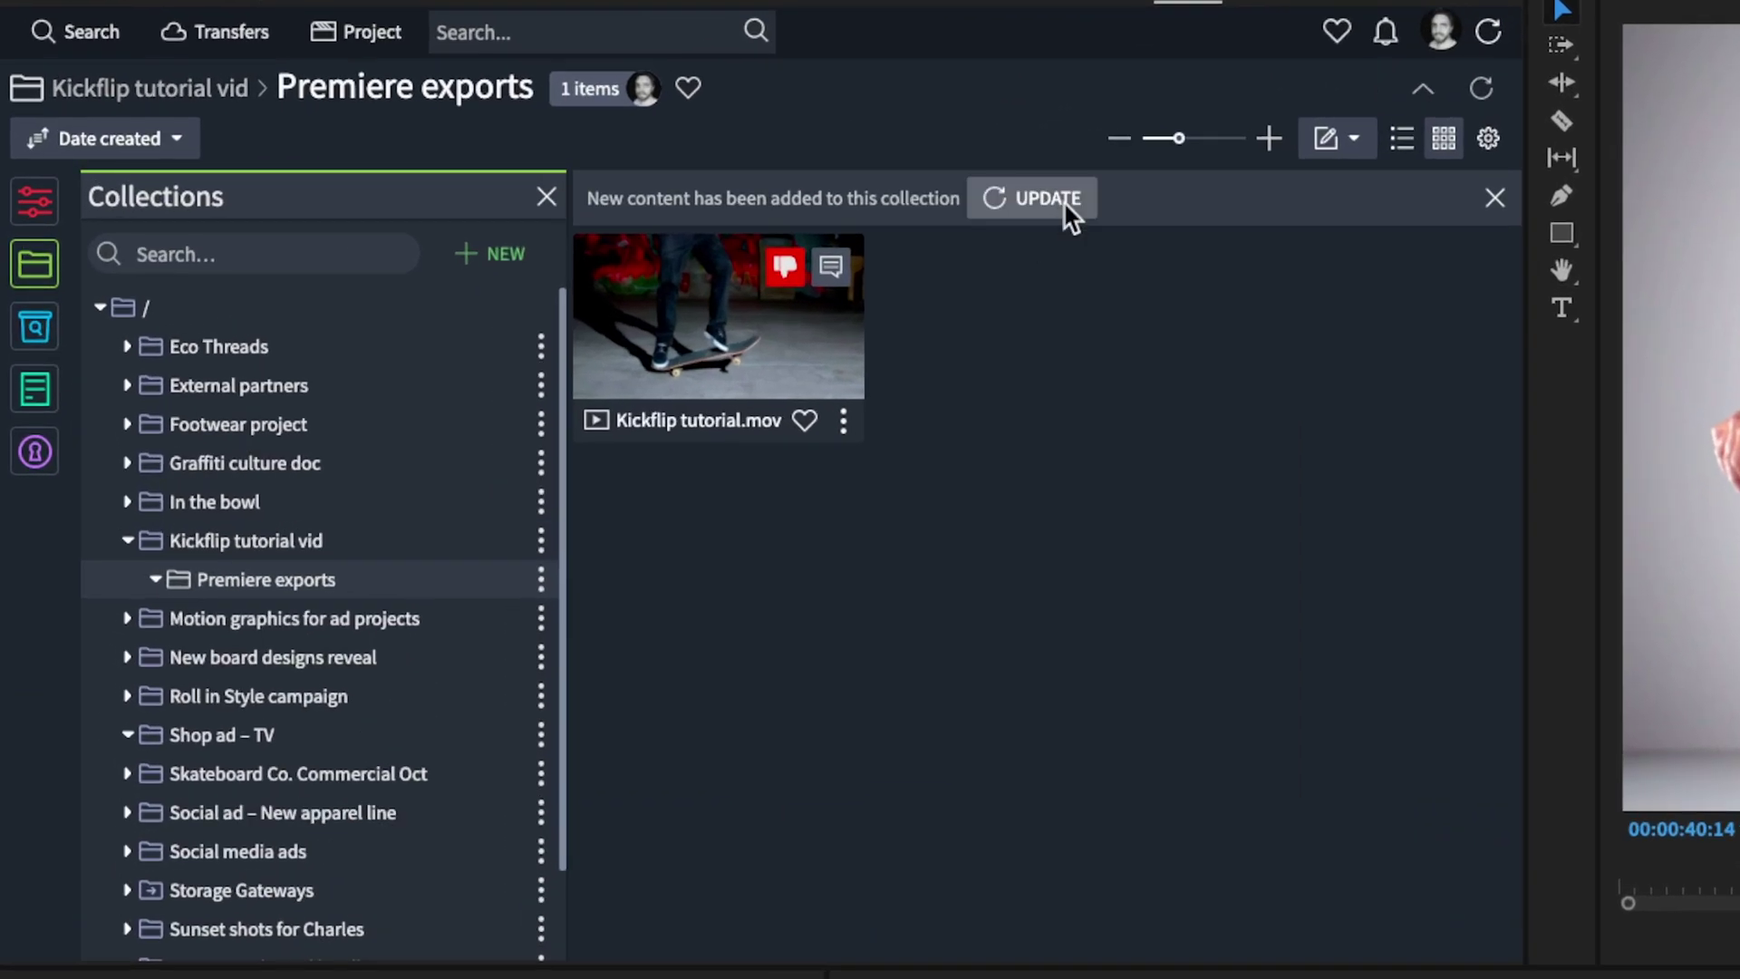
pyautogui.click(1063, 200)
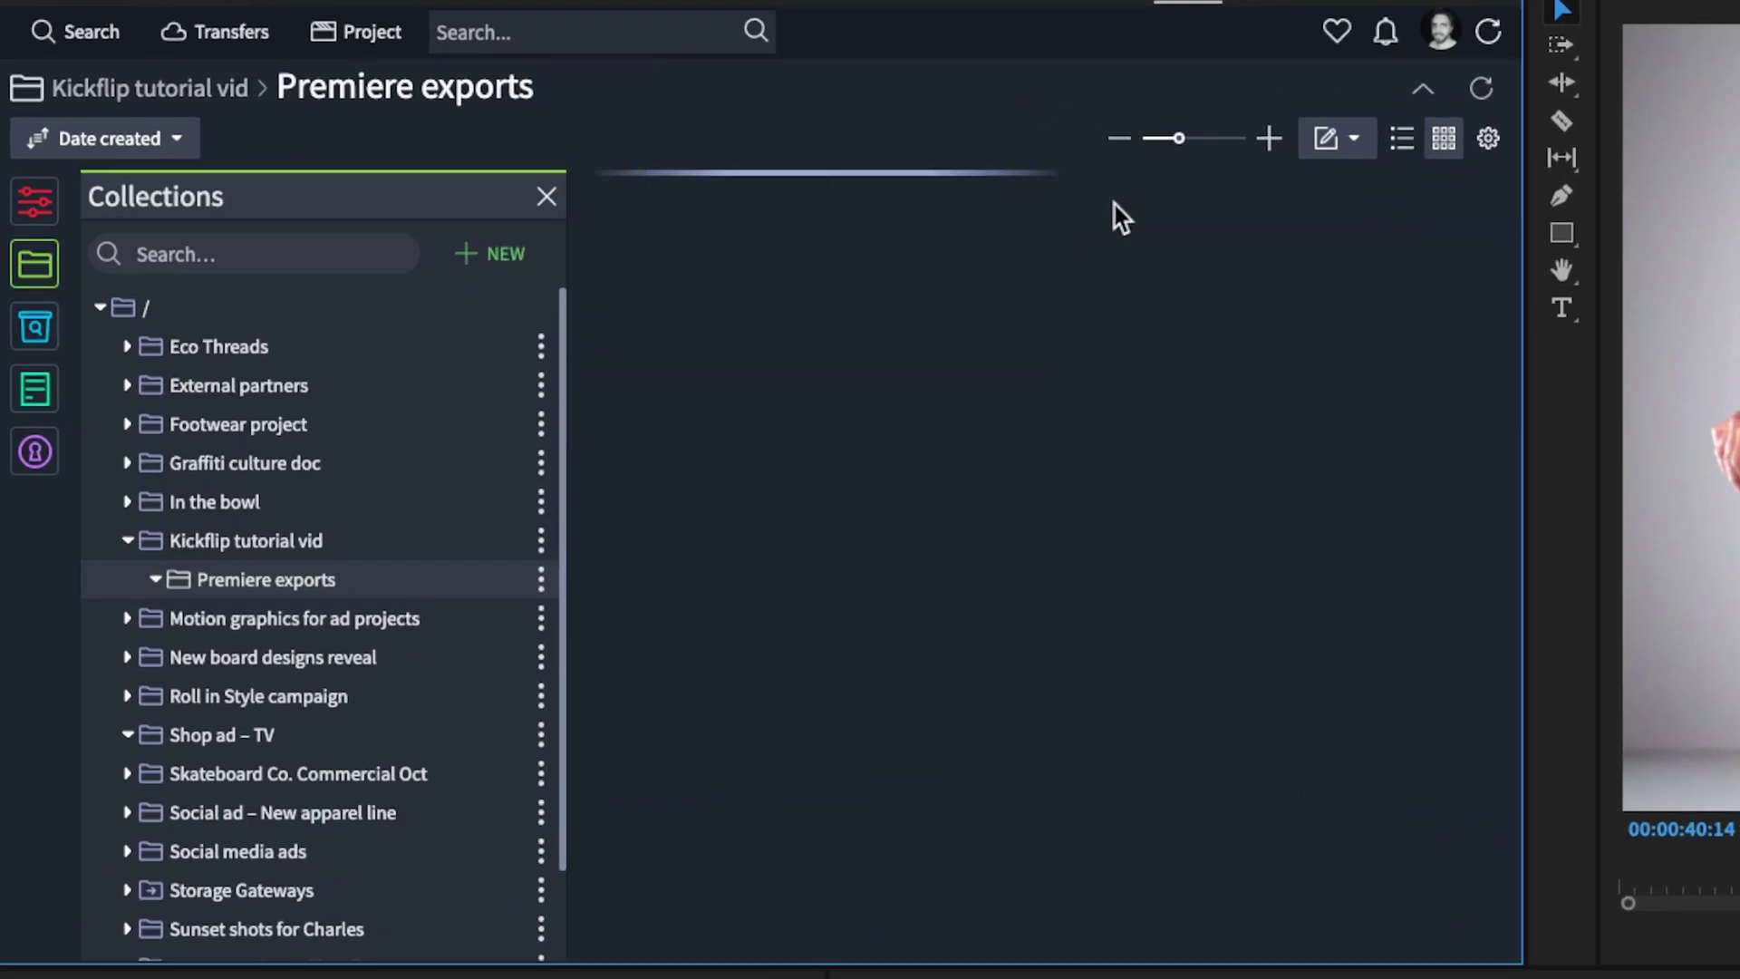